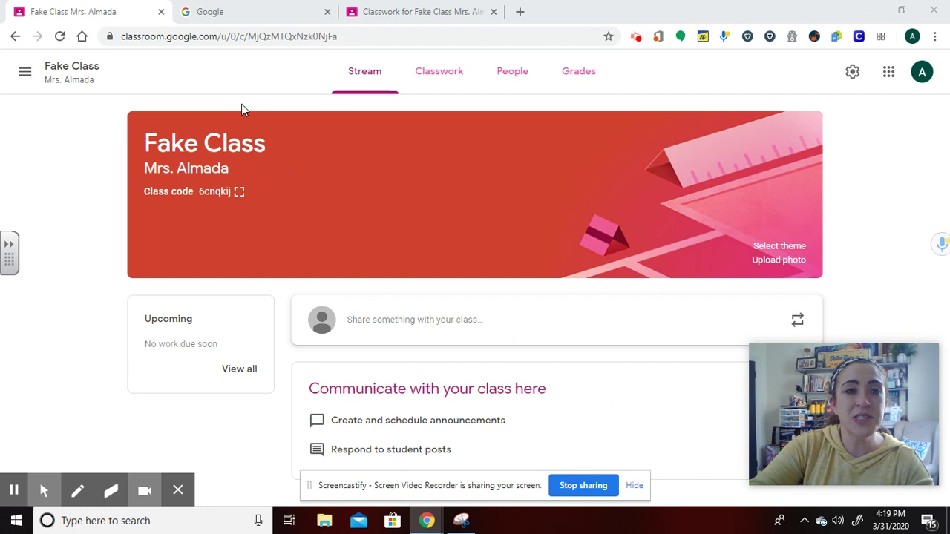
Search Google for 'google drawings' and open a new blank drawing from the first result.
click(272, 11)
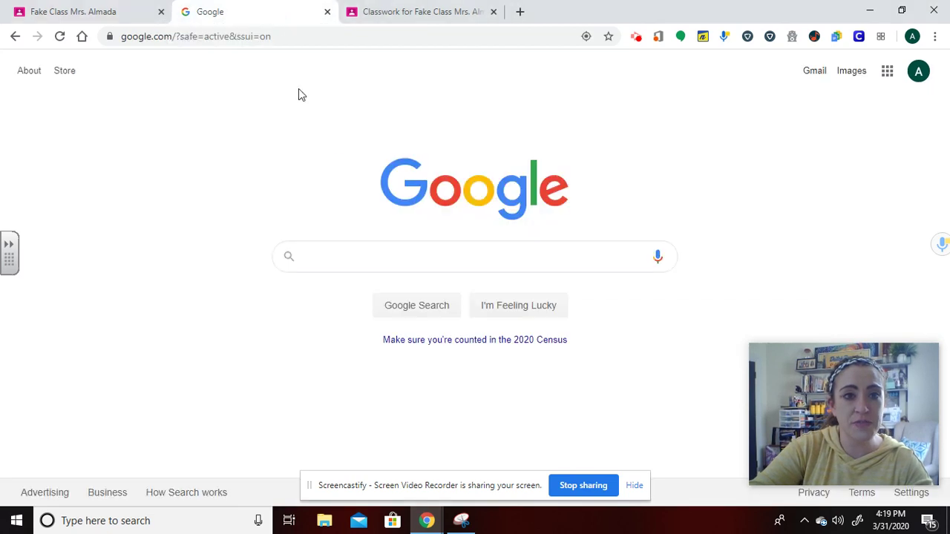
click(379, 257)
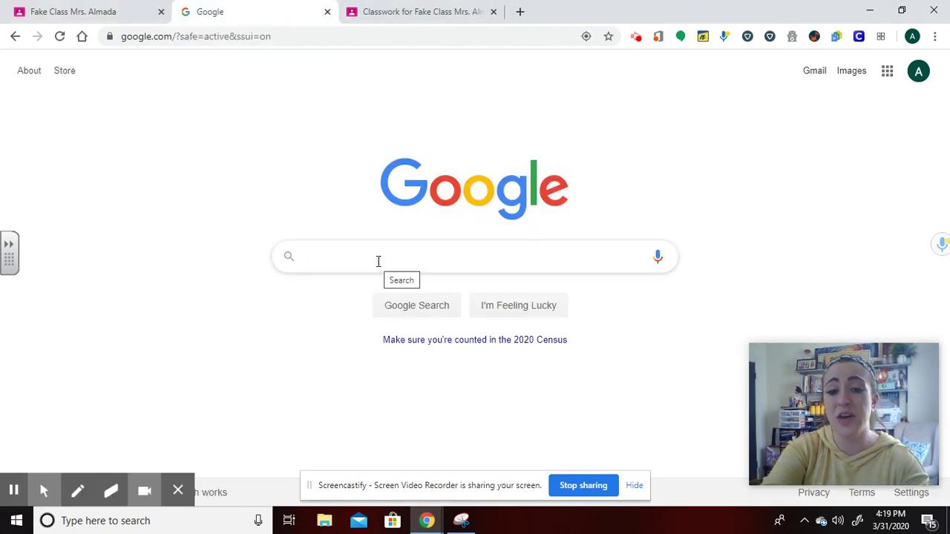
text(google d)
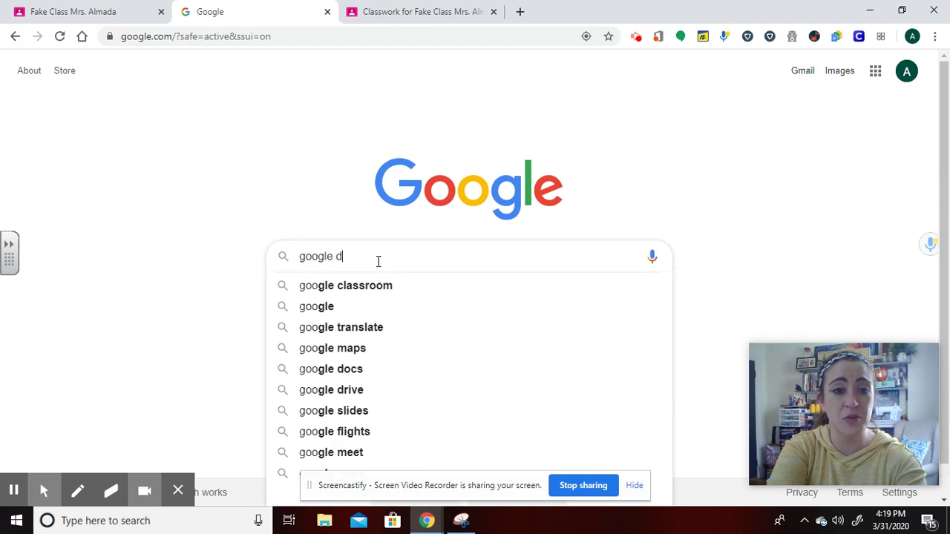
text(rawings)
key(Return)
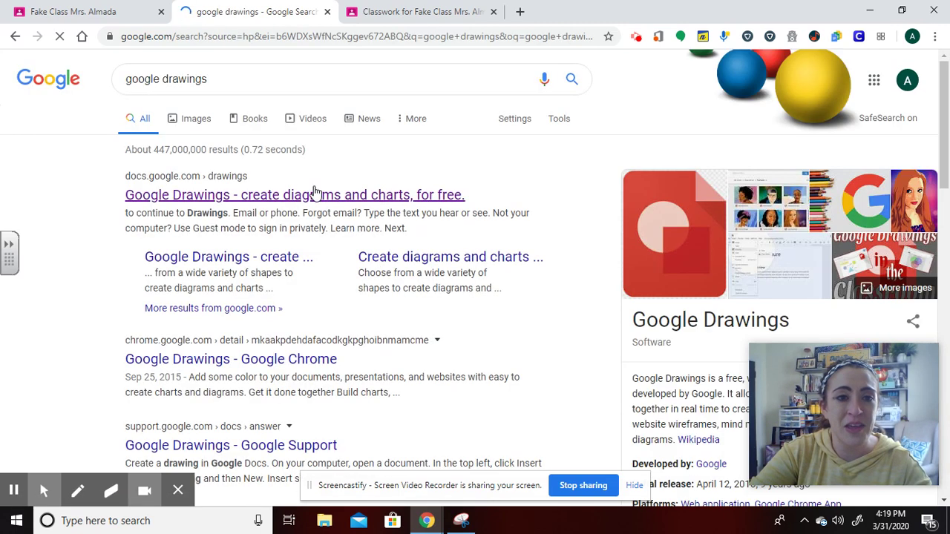
click(315, 195)
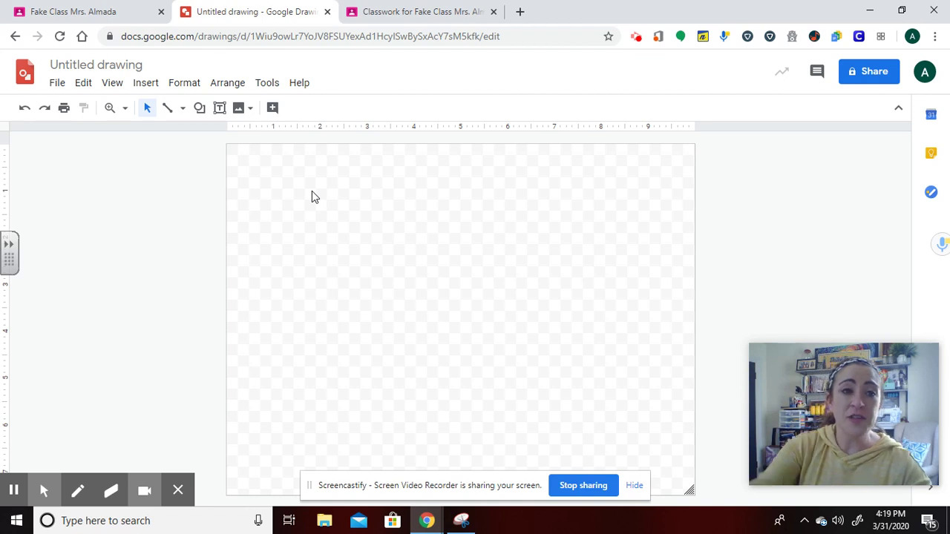
Retitle the untitled drawing 'The Short Vowel Sort', fixing the mistyped letters.
click(130, 65)
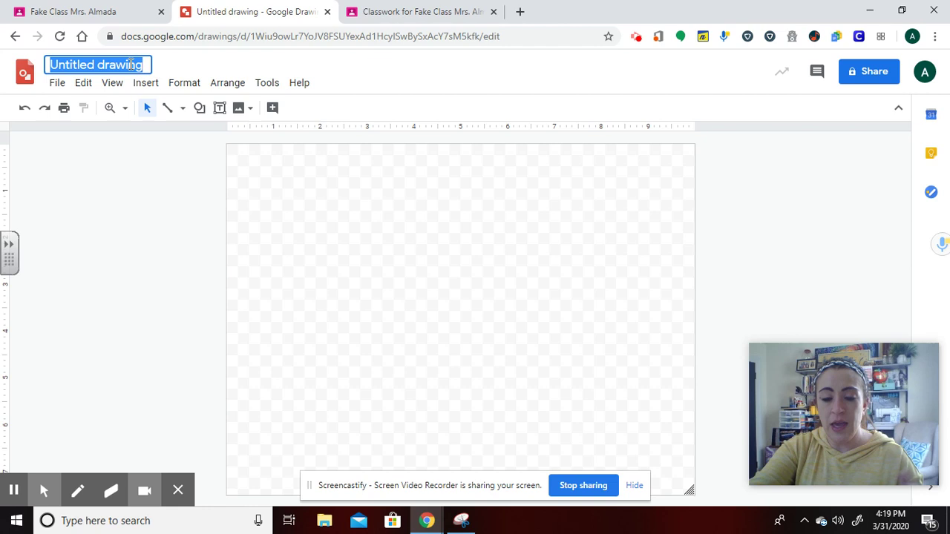
text(The S)
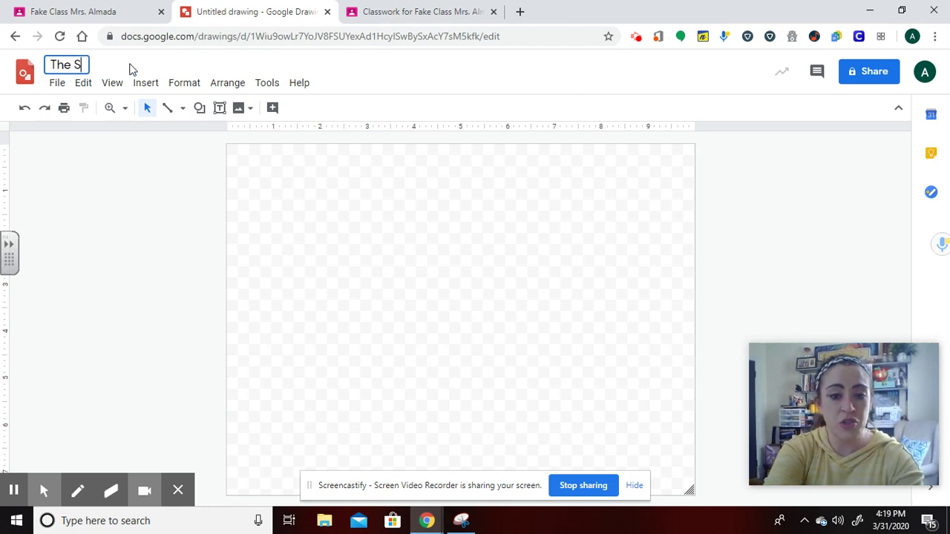
text(hort Vowel)
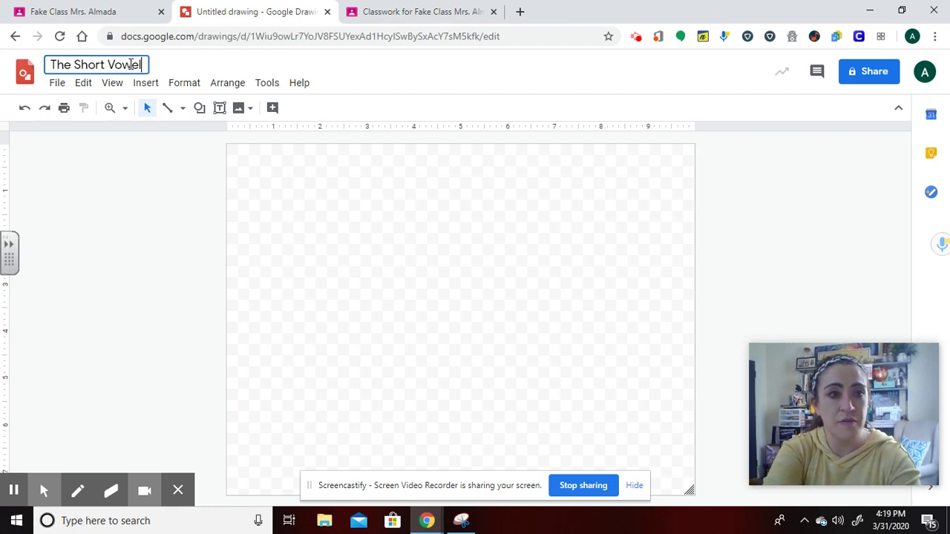
text( SOr)
key(BackSpace)
key(BackSpace)
text(ort)
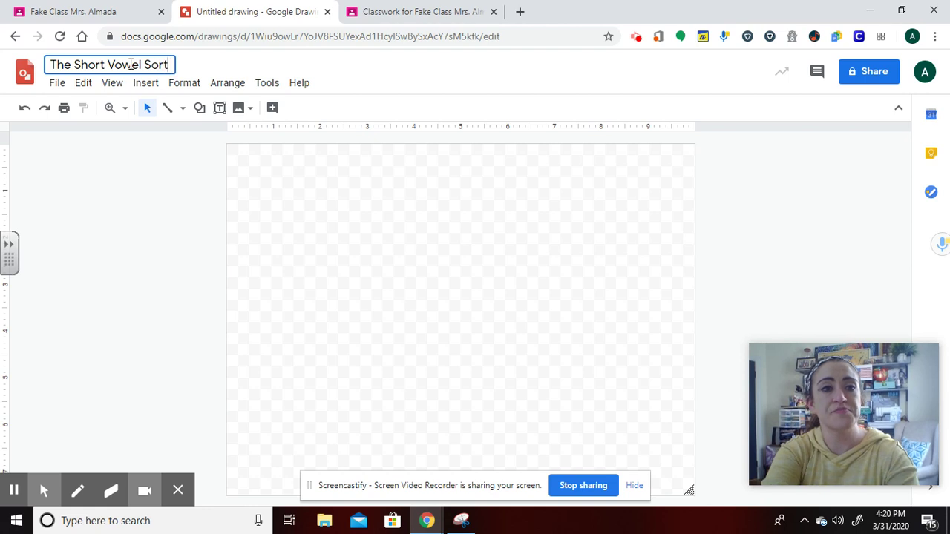
click(450, 319)
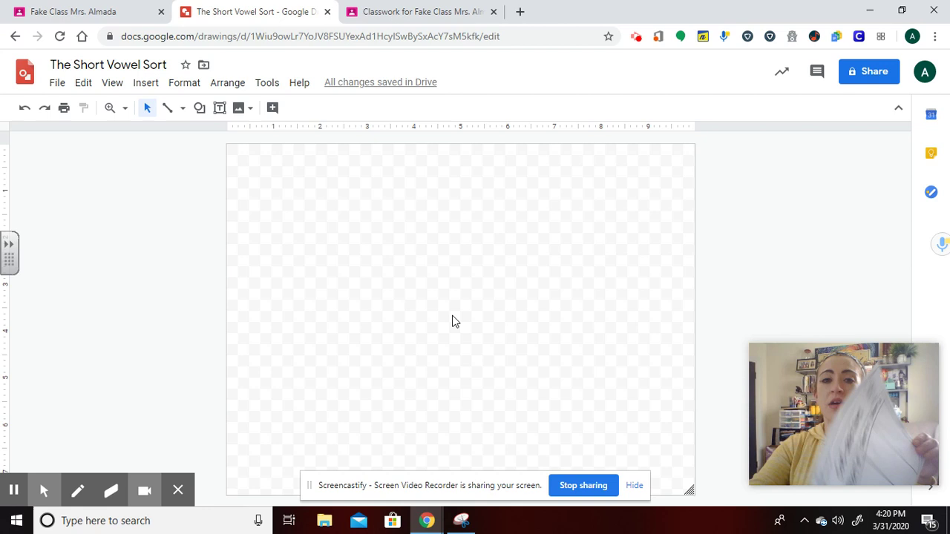
Insert a 3 x 2 table near the page top with size-30, centred text.
click(147, 83)
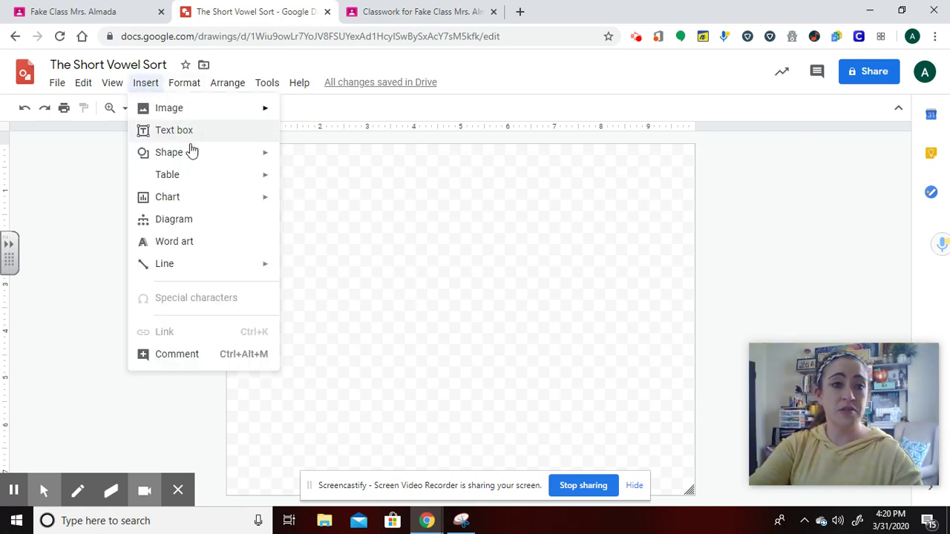
mouse_move(198, 176)
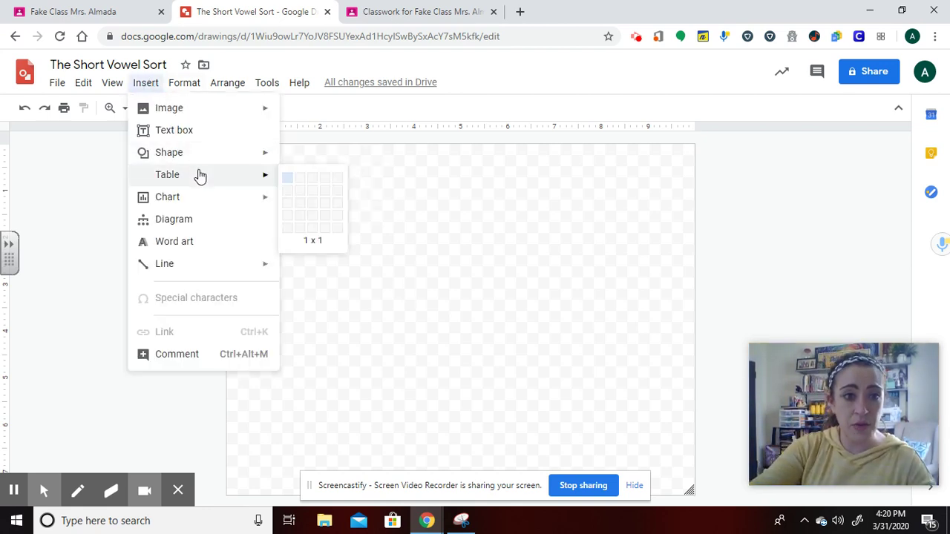
click(315, 197)
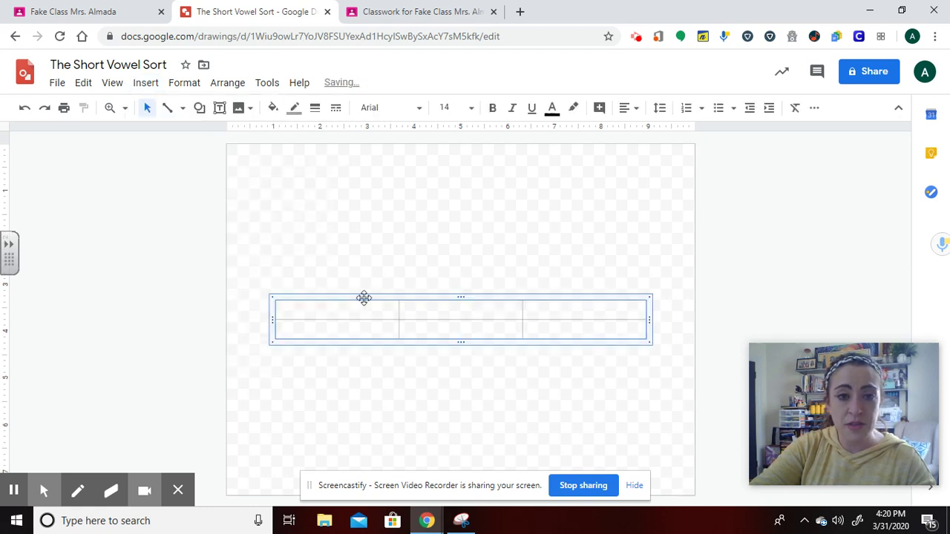
drag(363, 296, 589, 242)
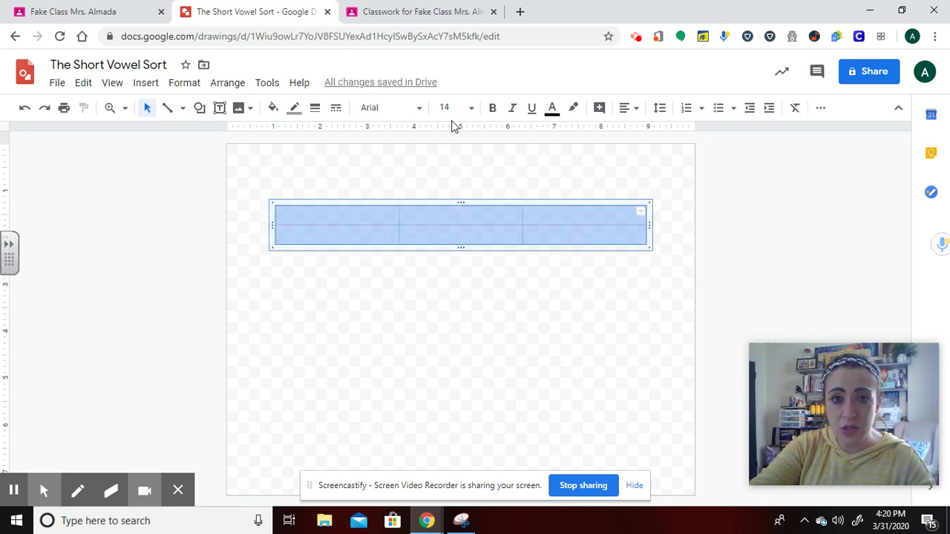
click(471, 109)
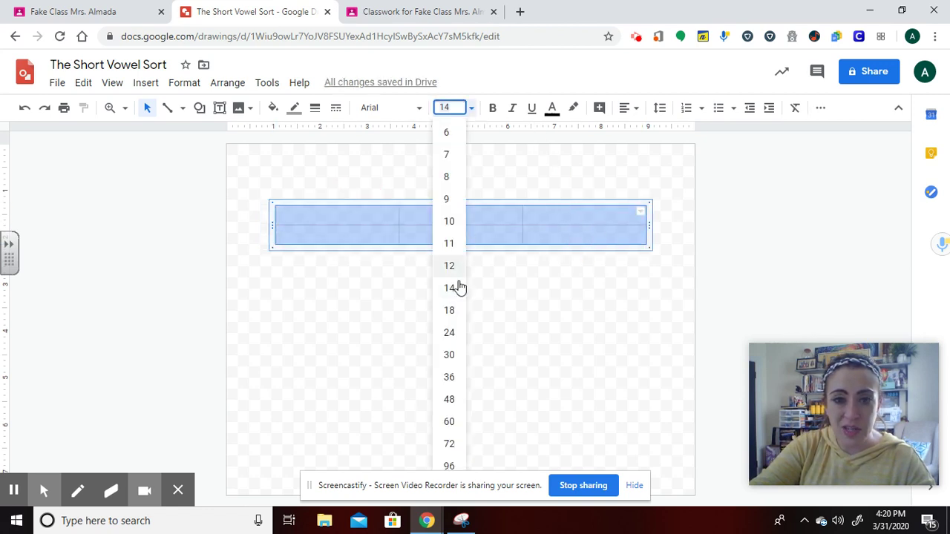
click(452, 356)
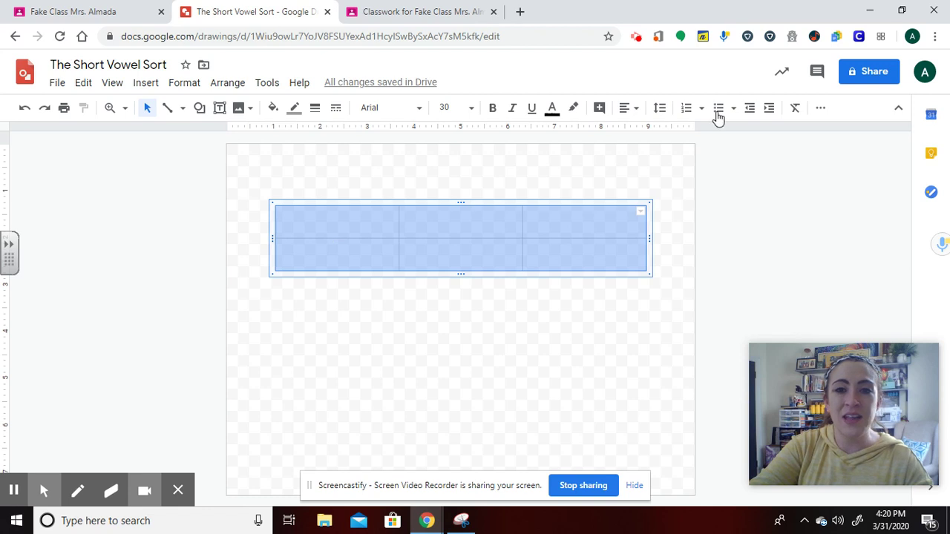
click(628, 110)
click(646, 133)
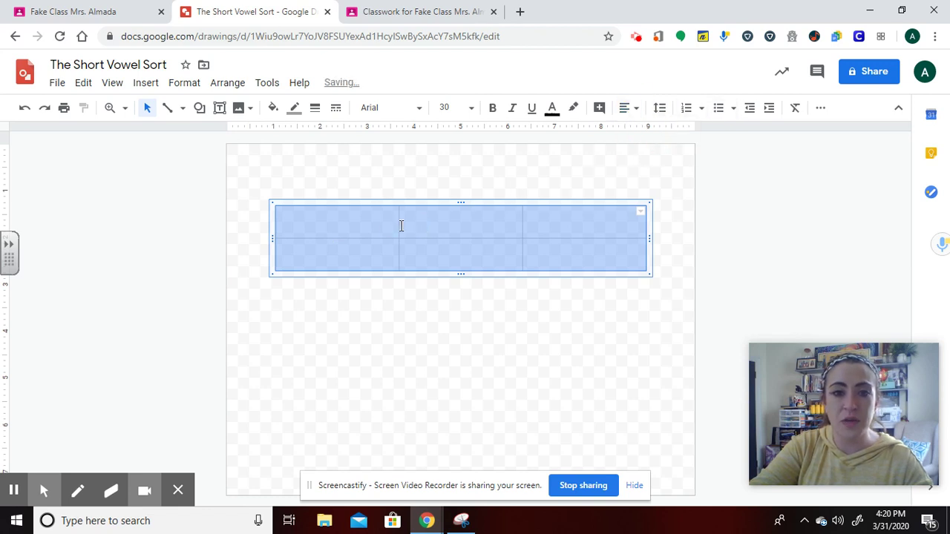
Type the headers 'Short e', 'Short o' and 'Short u' and make that row bold.
click(354, 225)
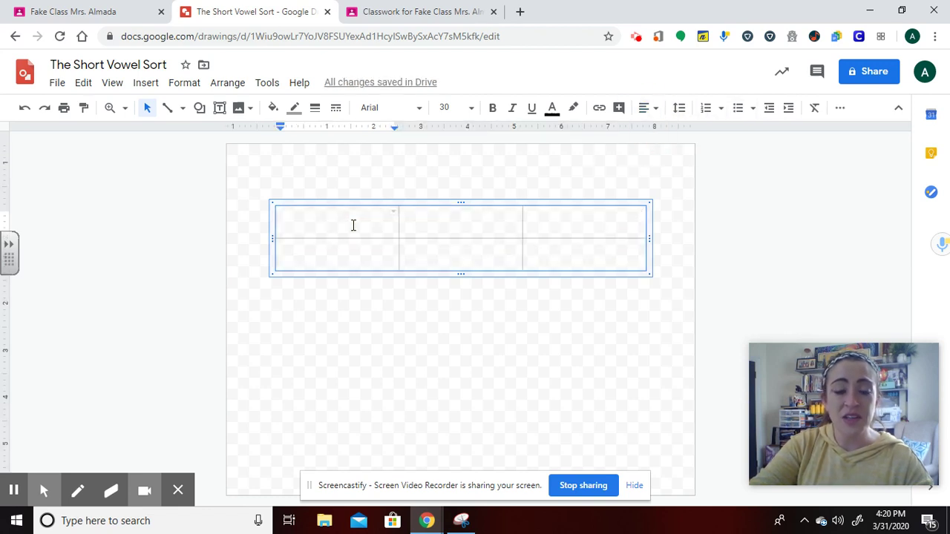
text(Short e)
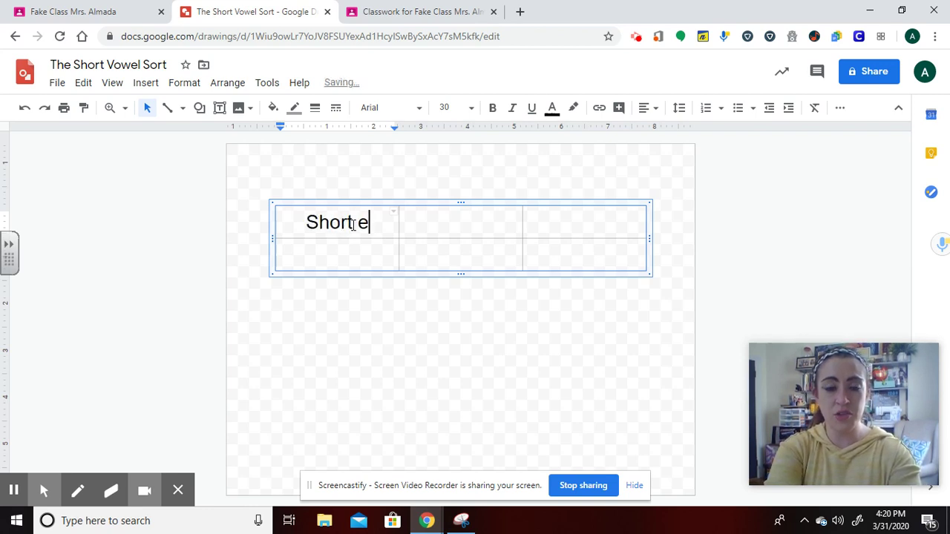
key(Tab)
text(Short o)
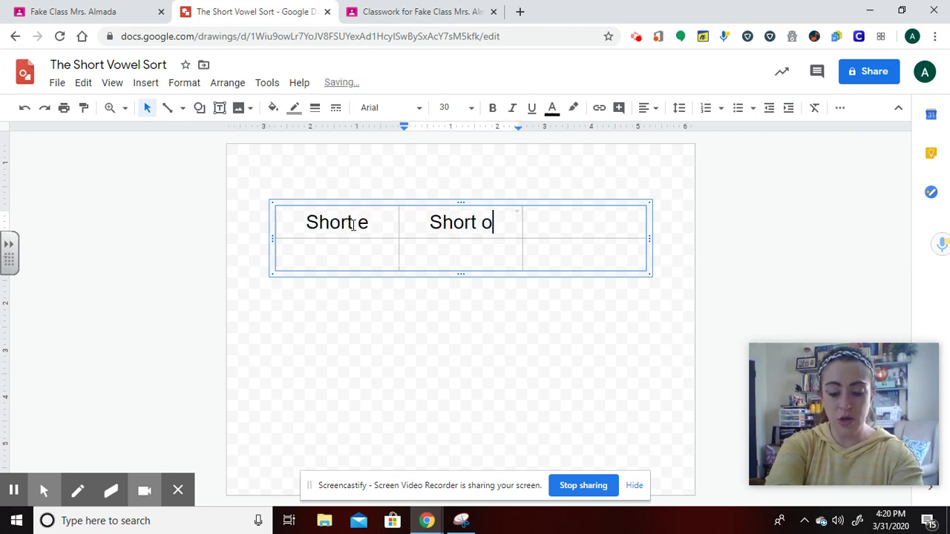
key(Tab)
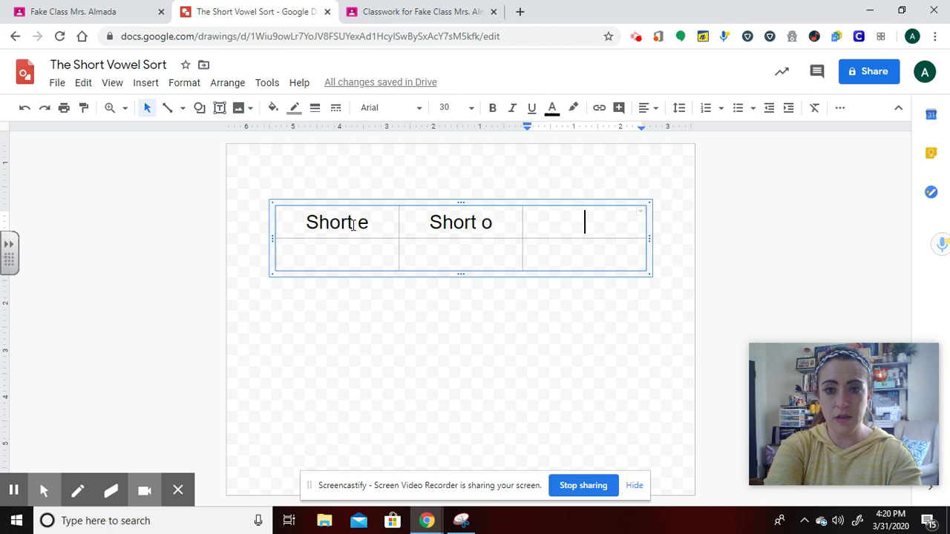
text(Short u)
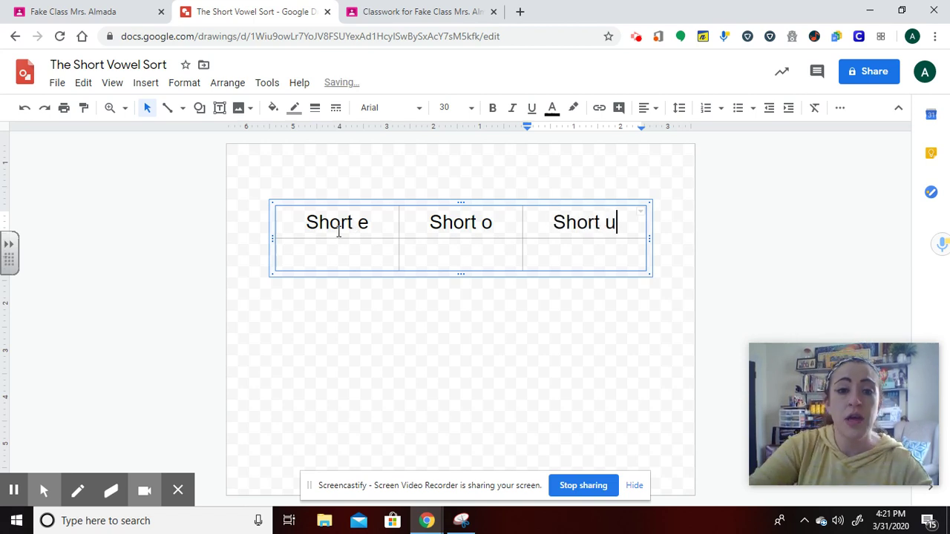
drag(312, 235, 633, 223)
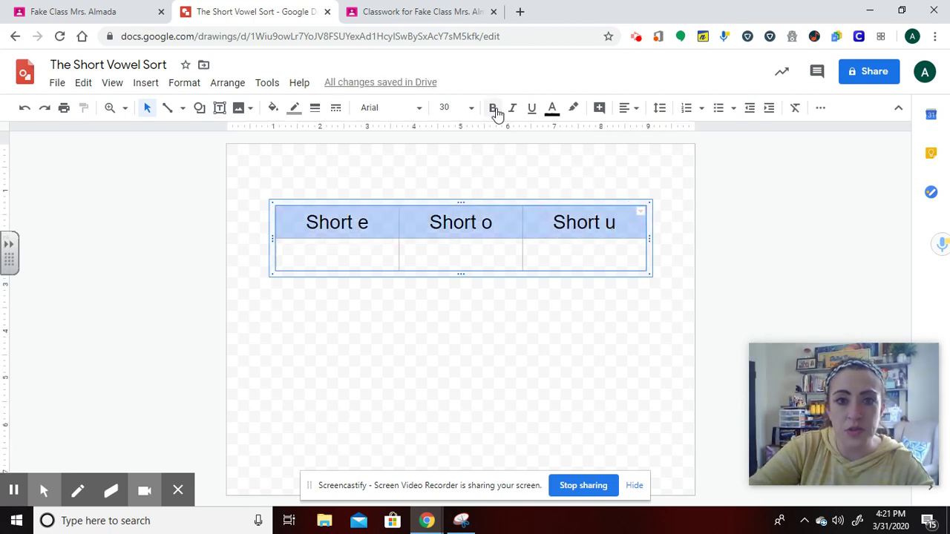
click(493, 109)
click(403, 309)
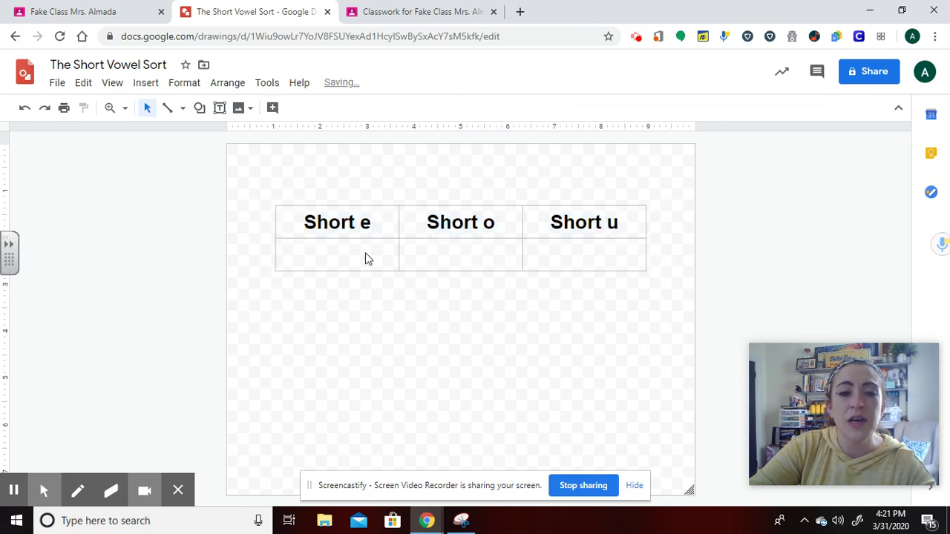
Give the vowel table 8px black borders.
click(305, 222)
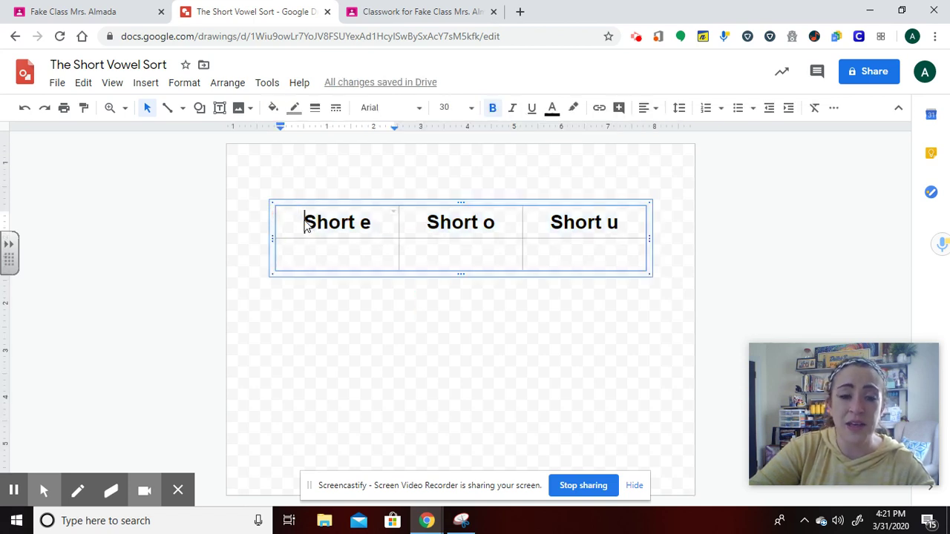
drag(305, 223, 638, 269)
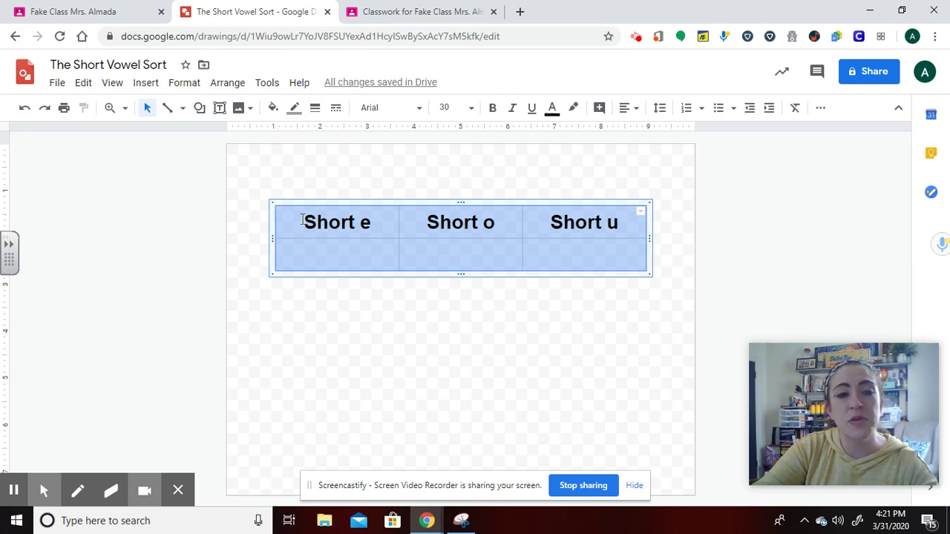
click(315, 107)
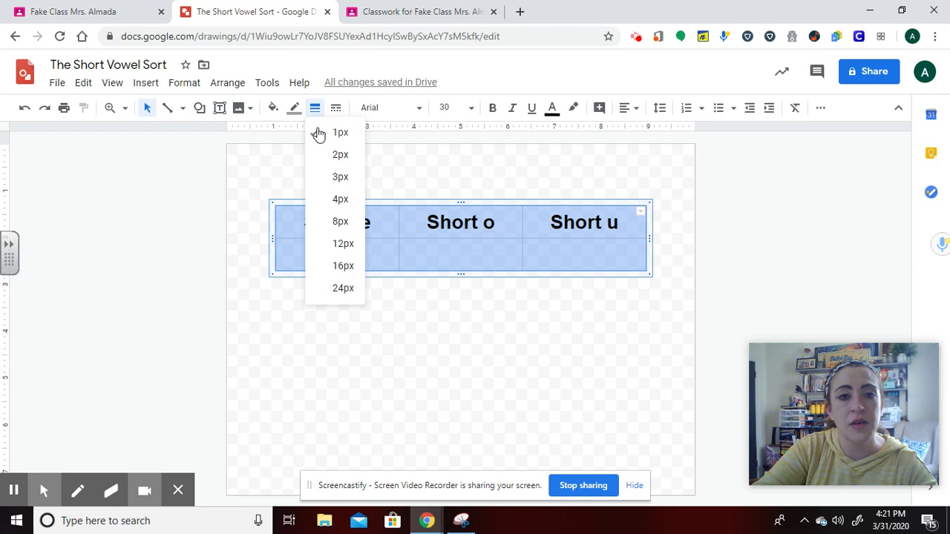
click(342, 224)
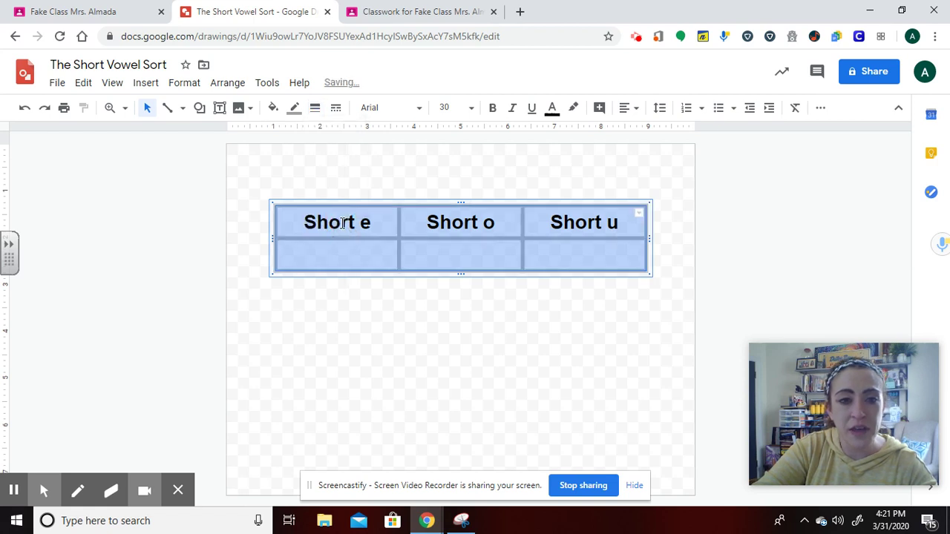
click(296, 110)
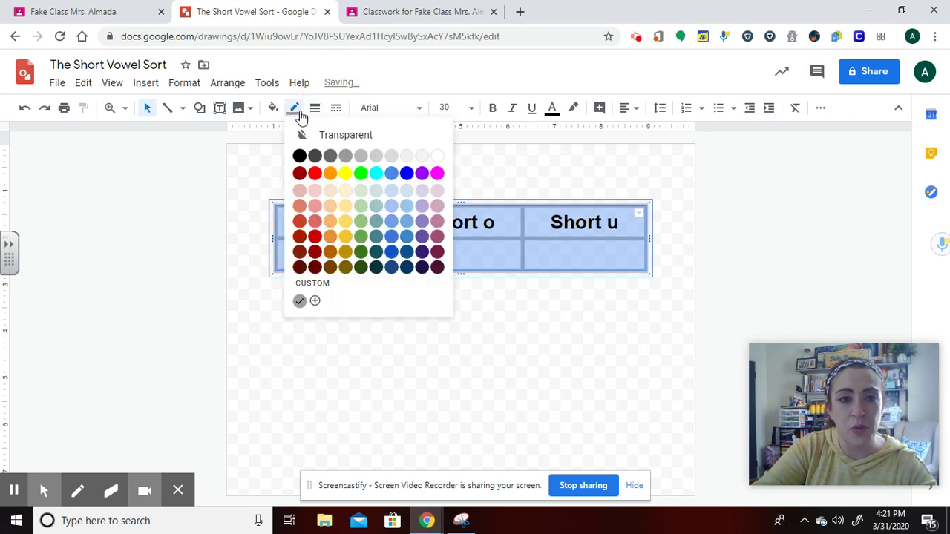
click(299, 155)
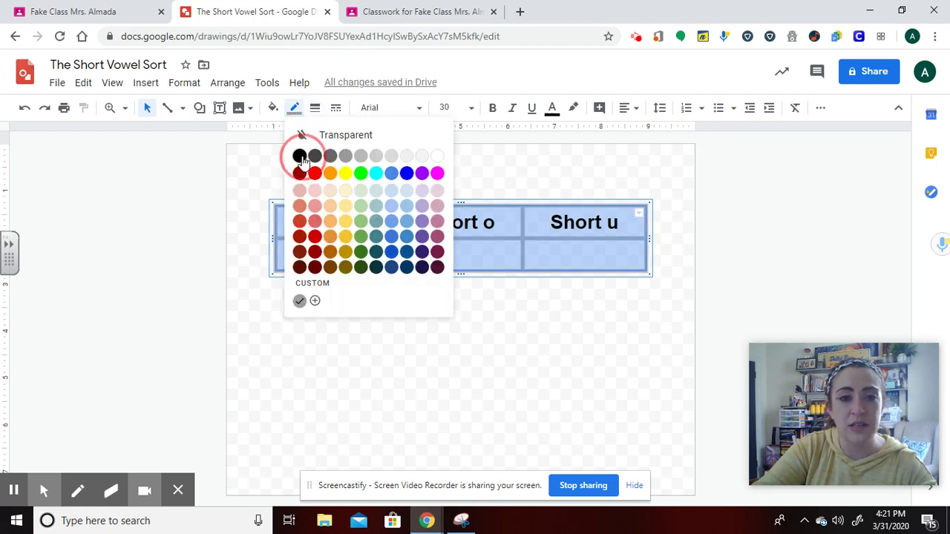
click(503, 314)
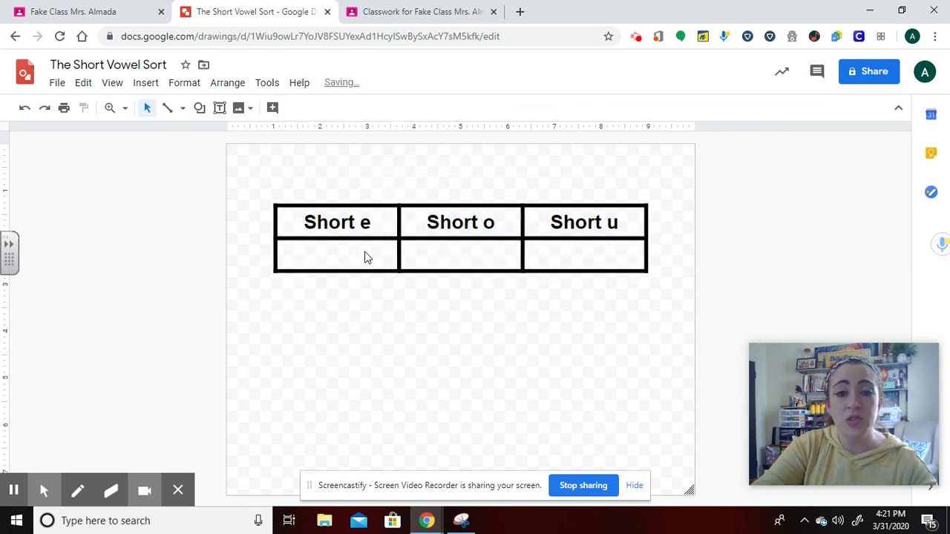
Add blank lines under Short e to make the sorting row much taller.
click(364, 257)
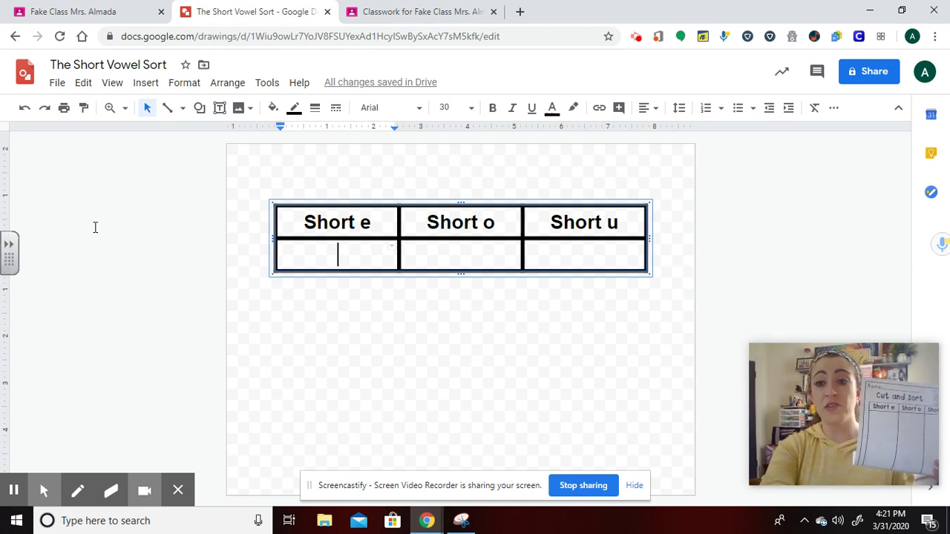
key(Return)
key(Return)
key(Return)
key(Return)
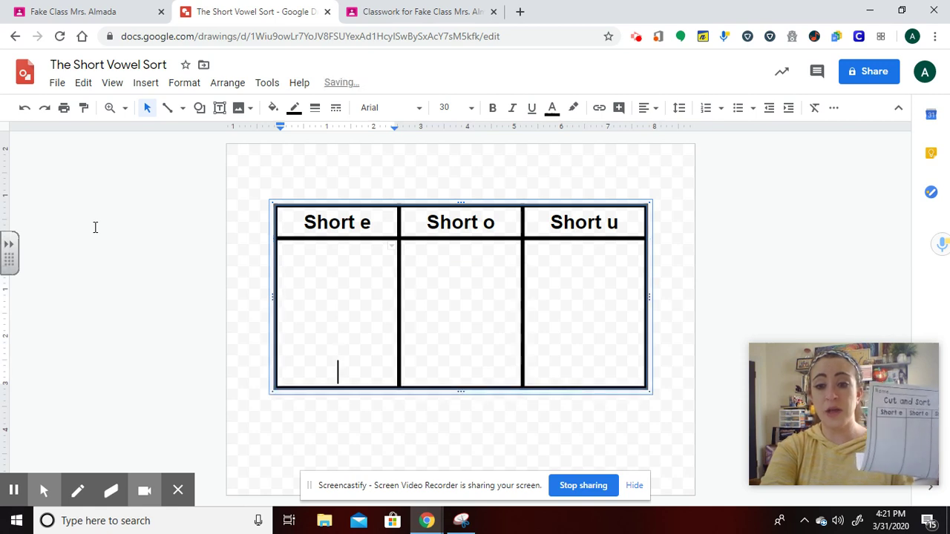
key(Return)
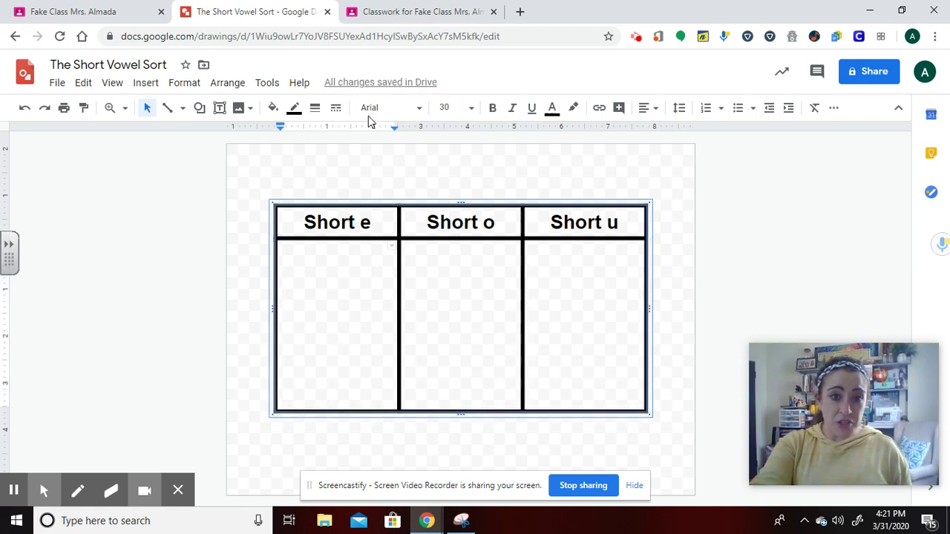
Deselect the table and try dragging the canvas corner to enlarge the drawing area.
click(312, 170)
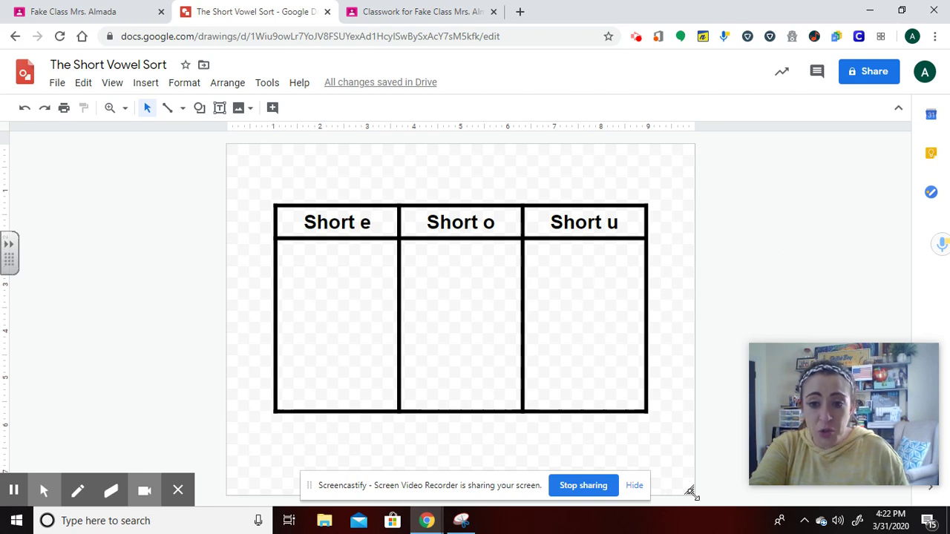
mouse_move(689, 491)
mouse_down()
mouse_move(829, 528)
mouse_move(764, 519)
mouse_move(700, 487)
mouse_move(691, 494)
mouse_move(660, 426)
mouse_move(692, 493)
mouse_up()
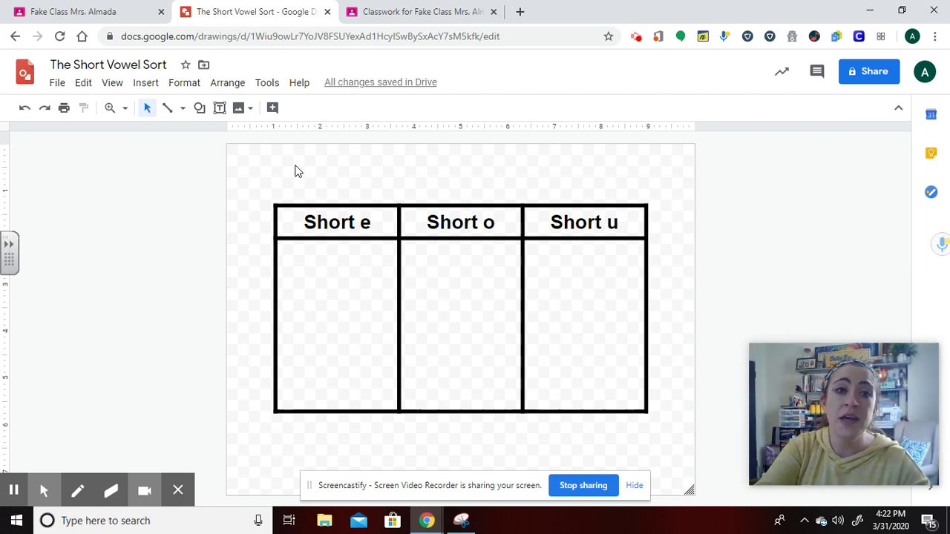
Insert a 2 x 1 table above the sort table, type 'Name:' in it, and narrow that cell.
click(147, 83)
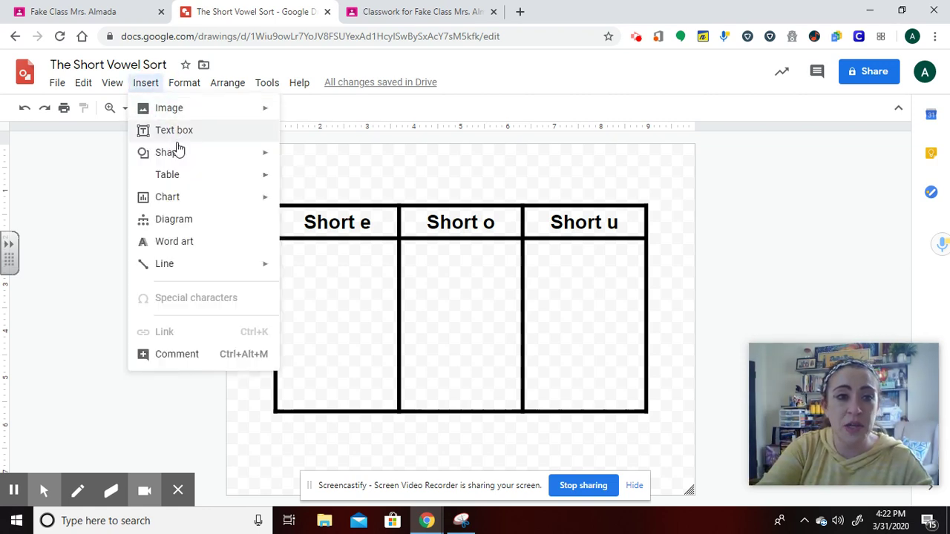
mouse_move(180, 176)
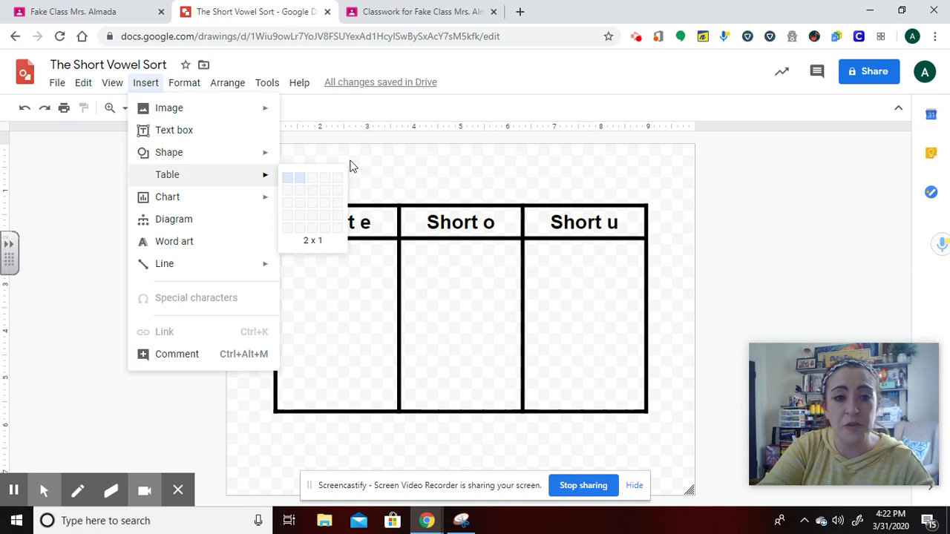
click(299, 178)
mouse_move(440, 304)
mouse_down()
mouse_move(428, 135)
mouse_move(442, 162)
mouse_up()
click(439, 170)
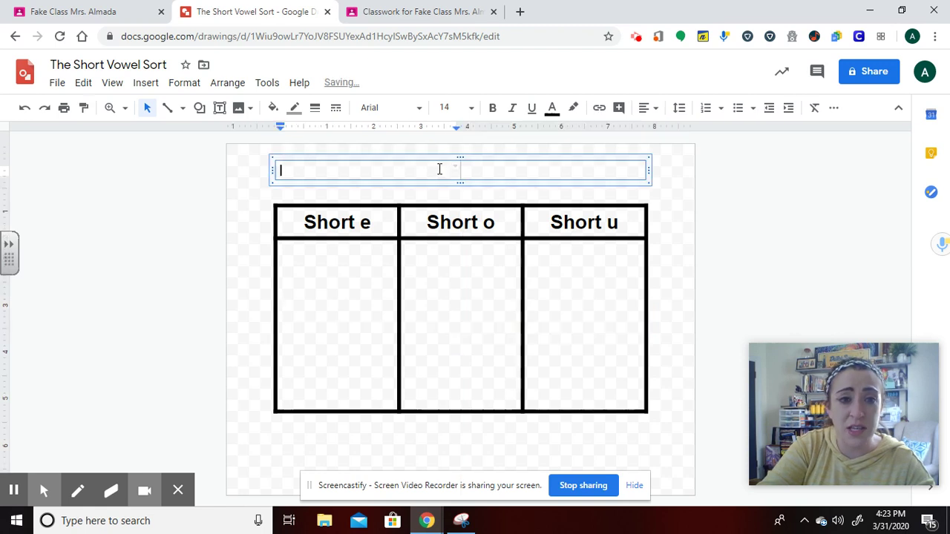
text(Name:)
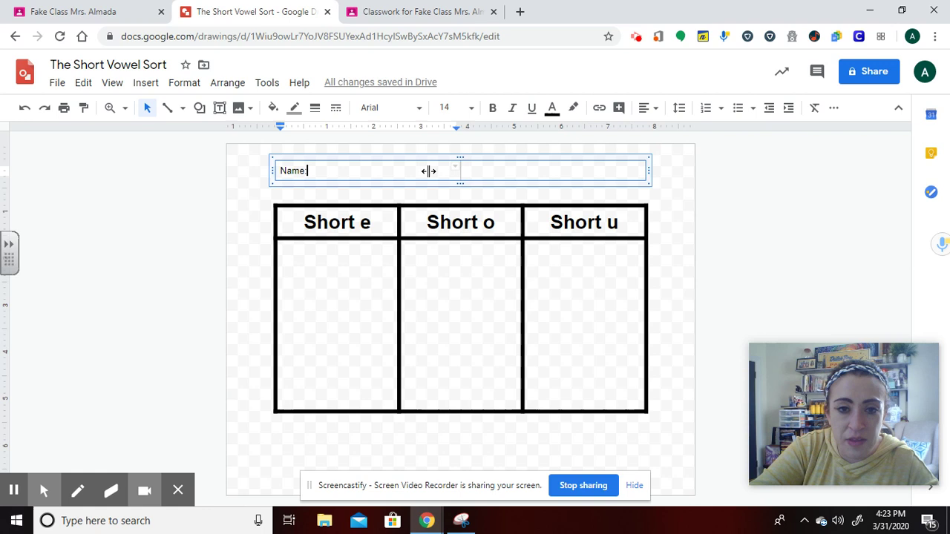
drag(428, 170, 328, 165)
Give the Name: cell an 8px border, then undo the accidental narrowing of the box.
double_click(286, 169)
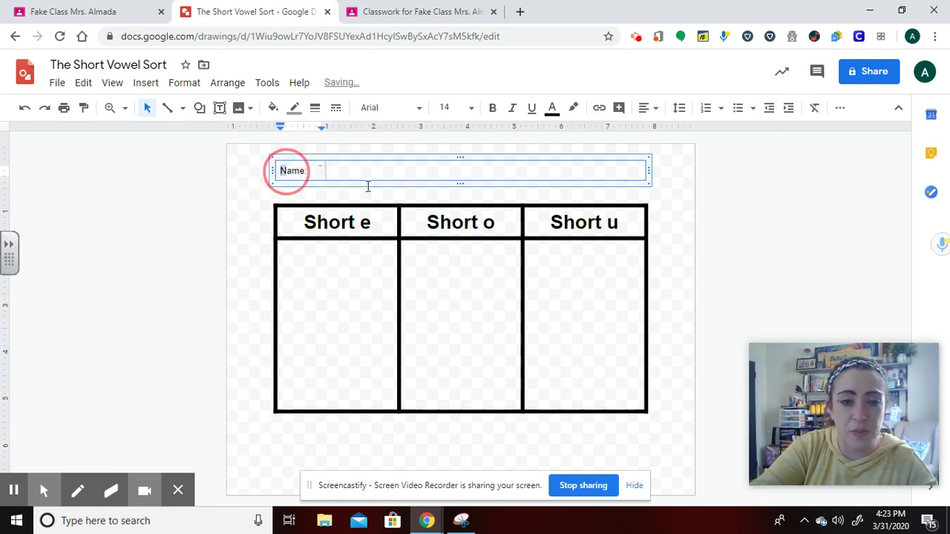
click(316, 111)
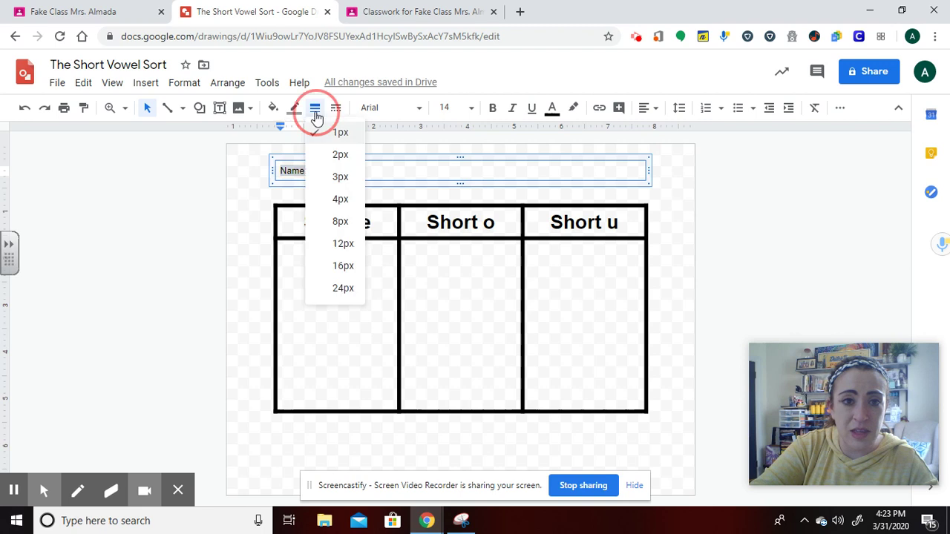
click(343, 223)
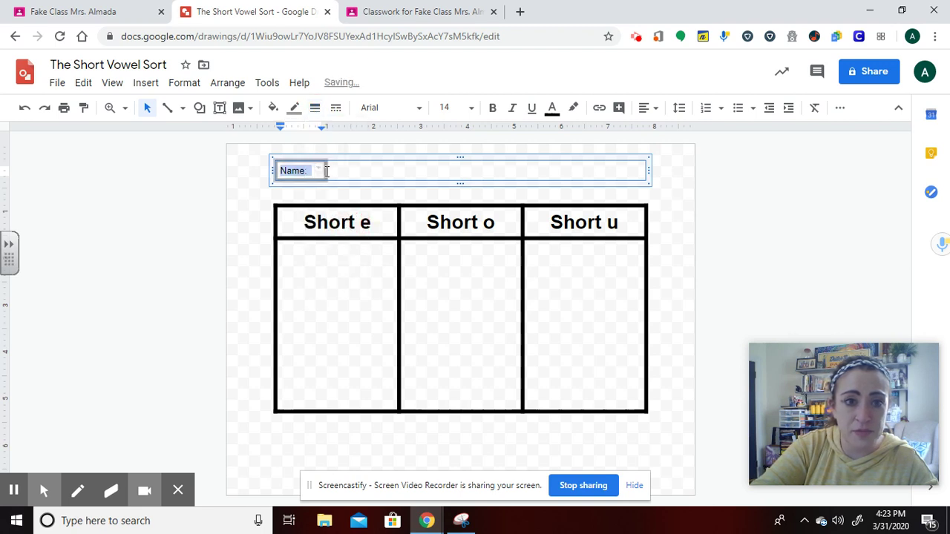
click(339, 173)
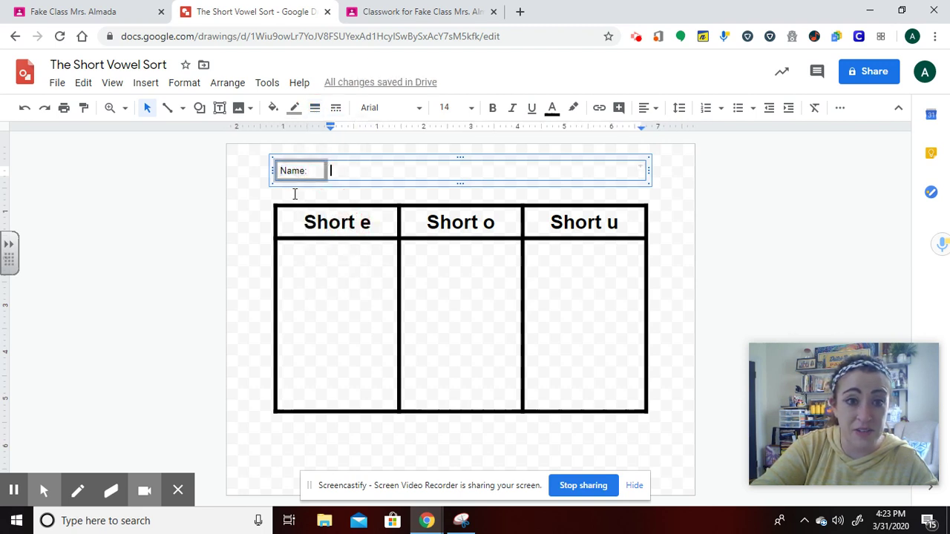
click(259, 212)
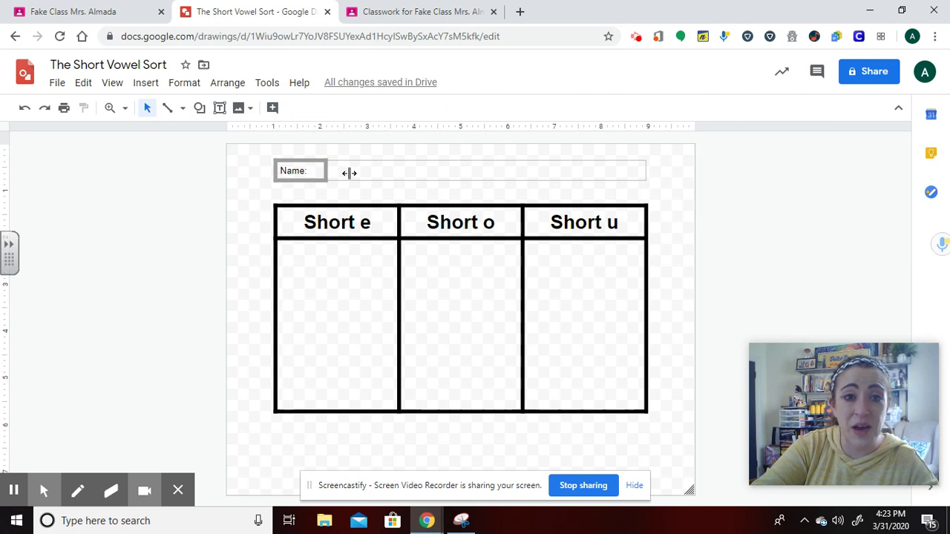
click(352, 167)
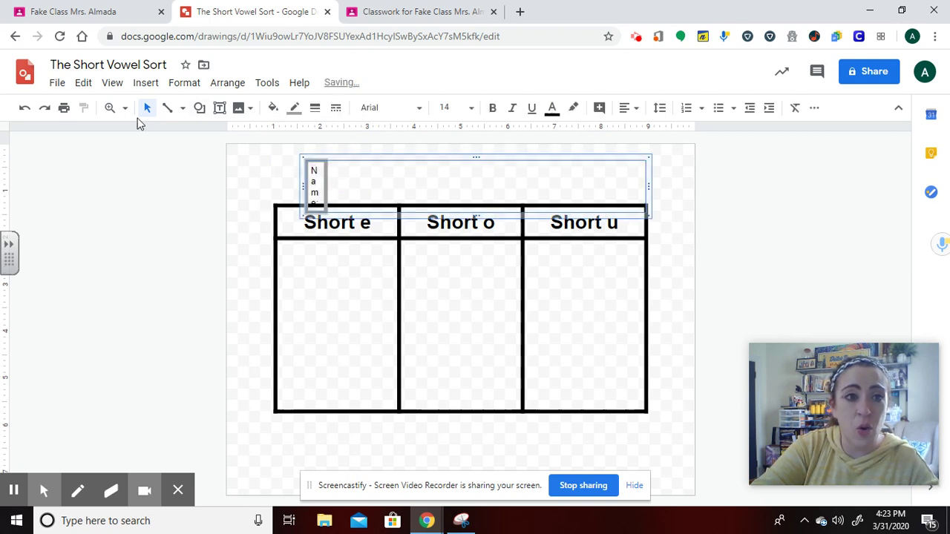
click(26, 109)
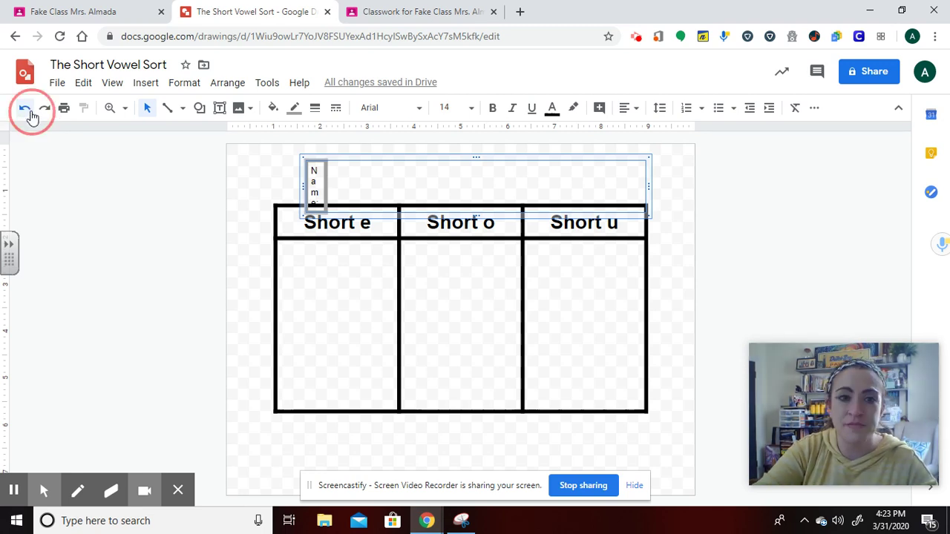
Give the whole Name: row 8px black borders.
click(267, 213)
click(288, 176)
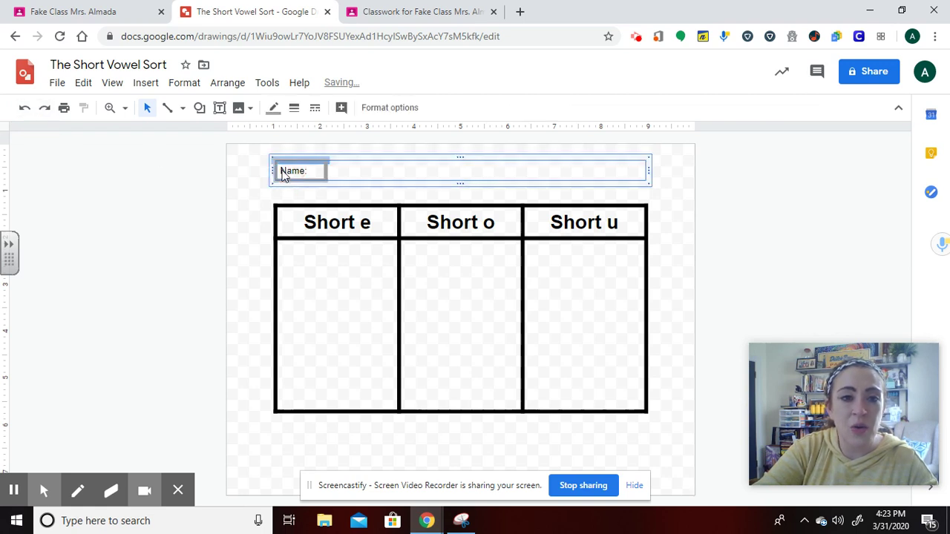
click(583, 184)
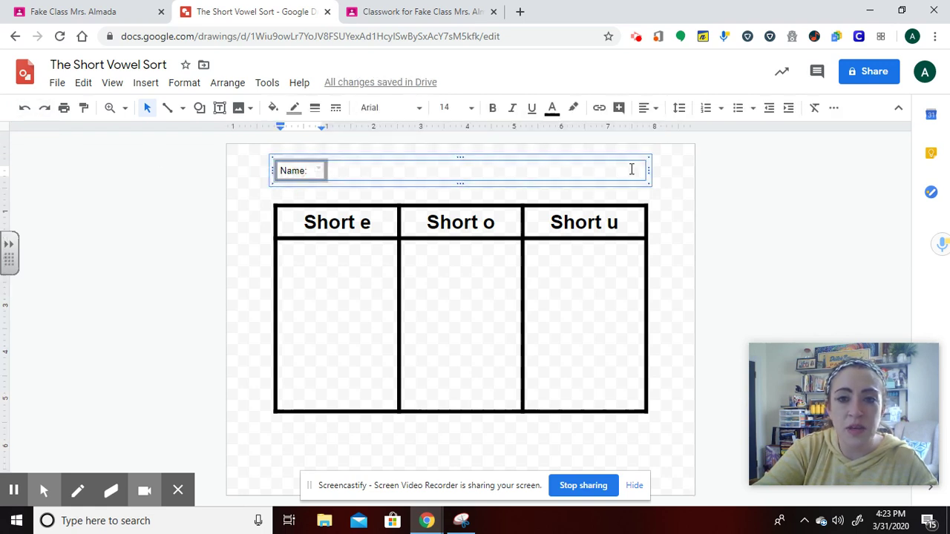
click(473, 171)
triple_click(265, 160)
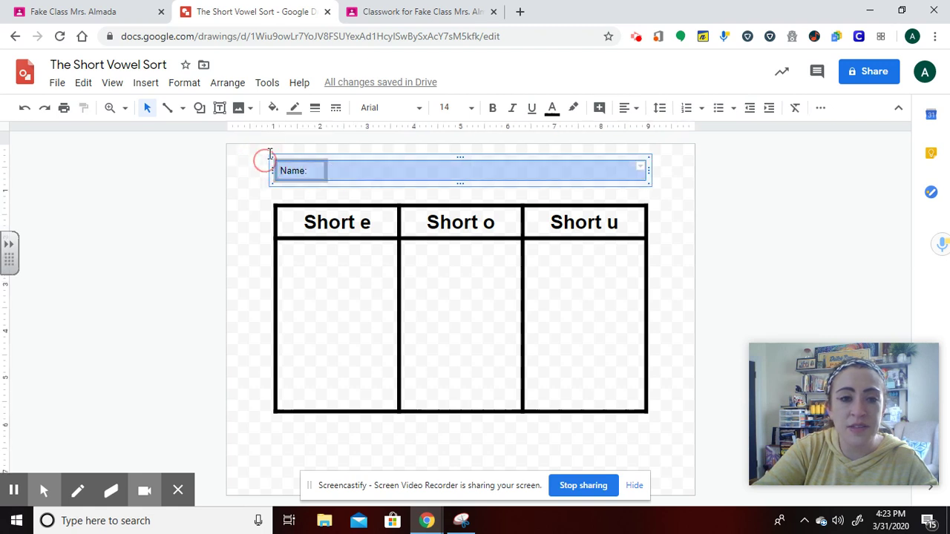
click(315, 108)
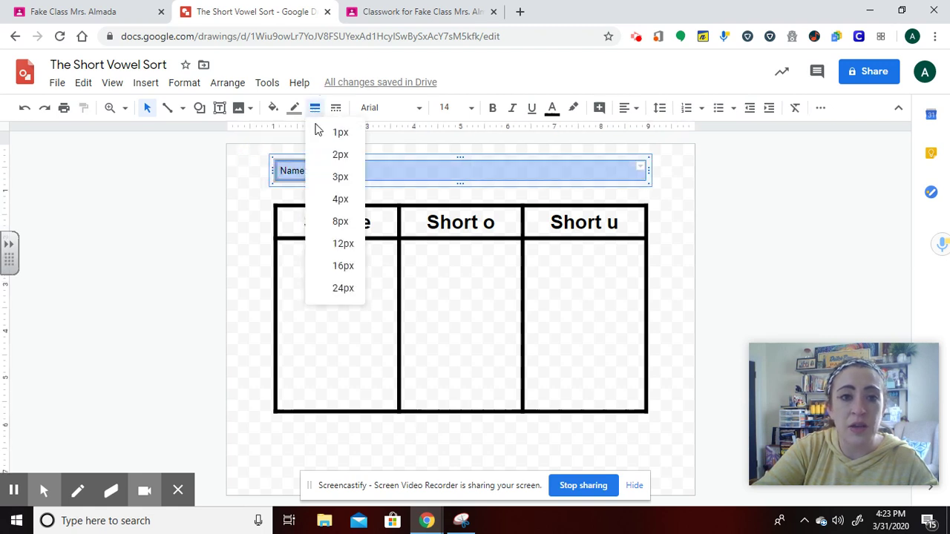
click(340, 221)
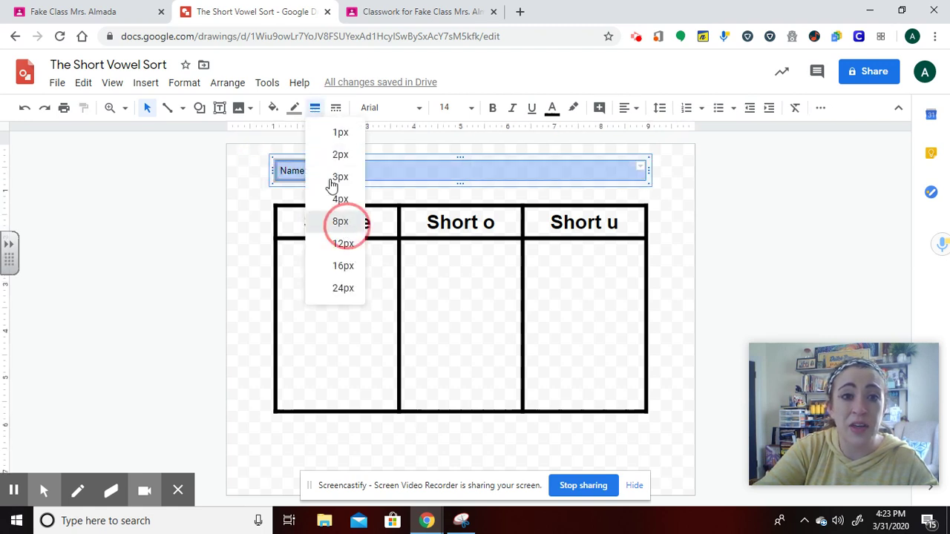
click(294, 108)
click(299, 156)
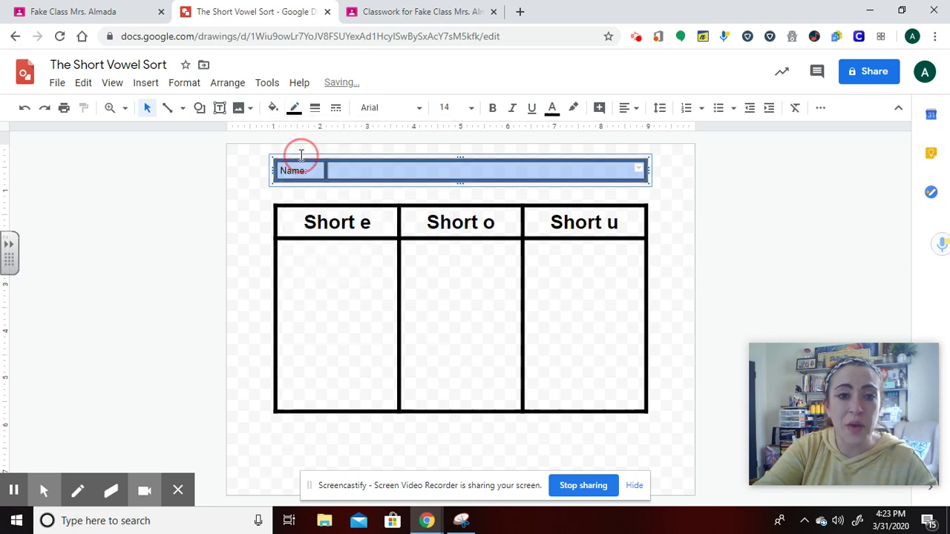
click(708, 225)
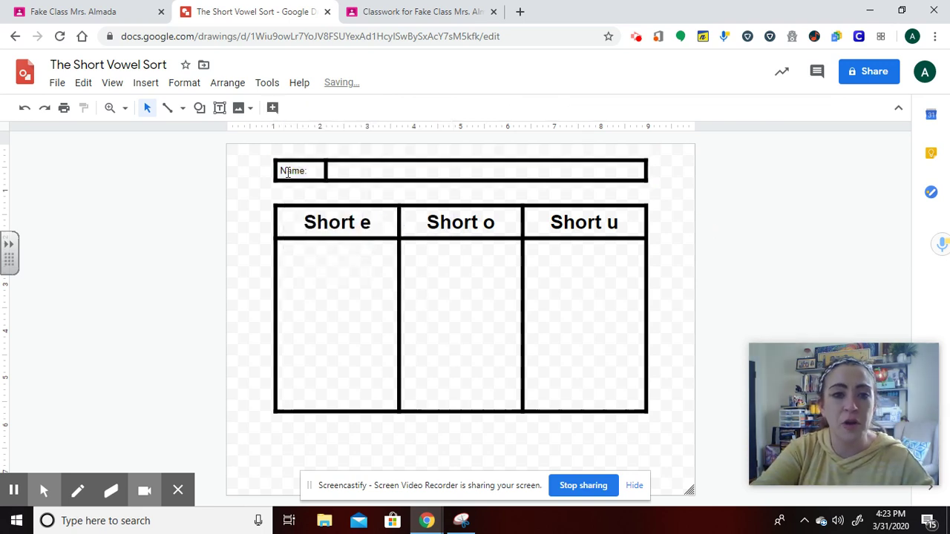
Make the Name: label bold at font size 18.
click(387, 168)
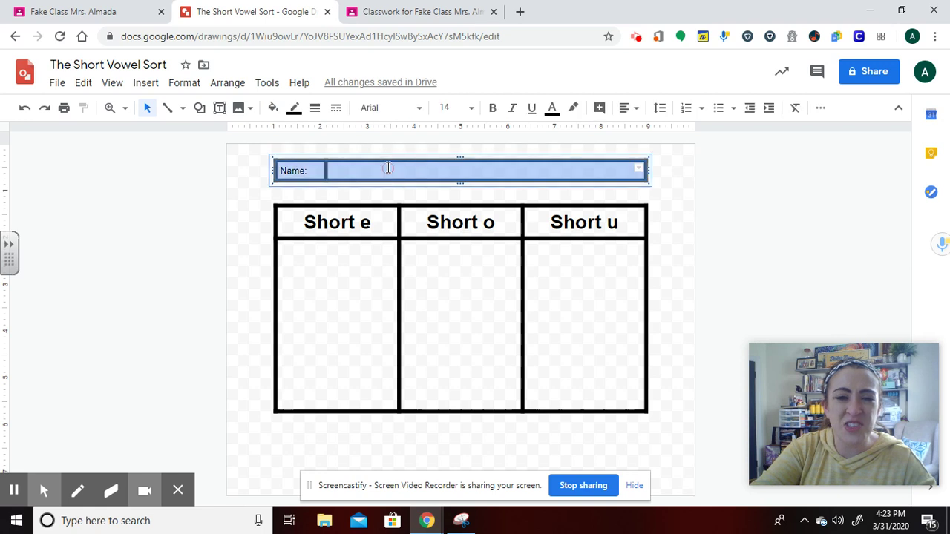
click(453, 107)
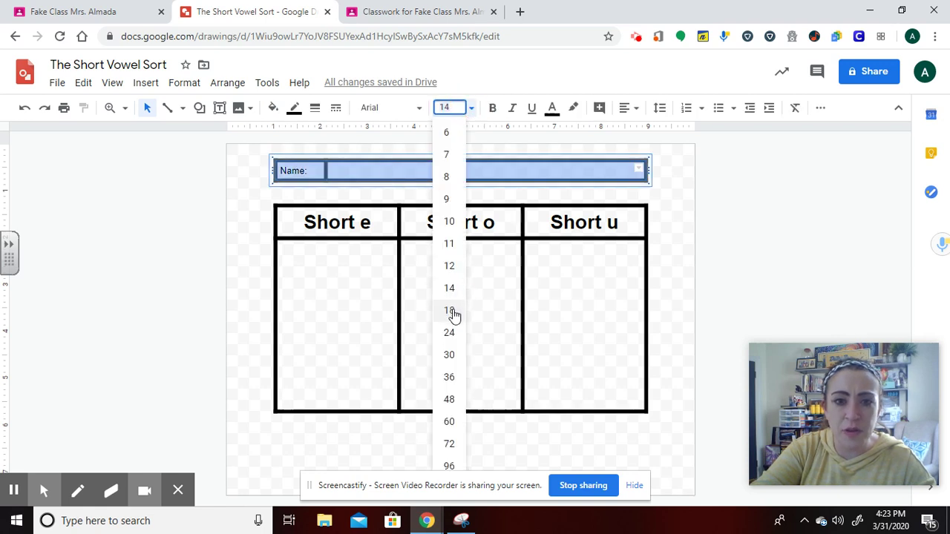
click(450, 310)
click(494, 110)
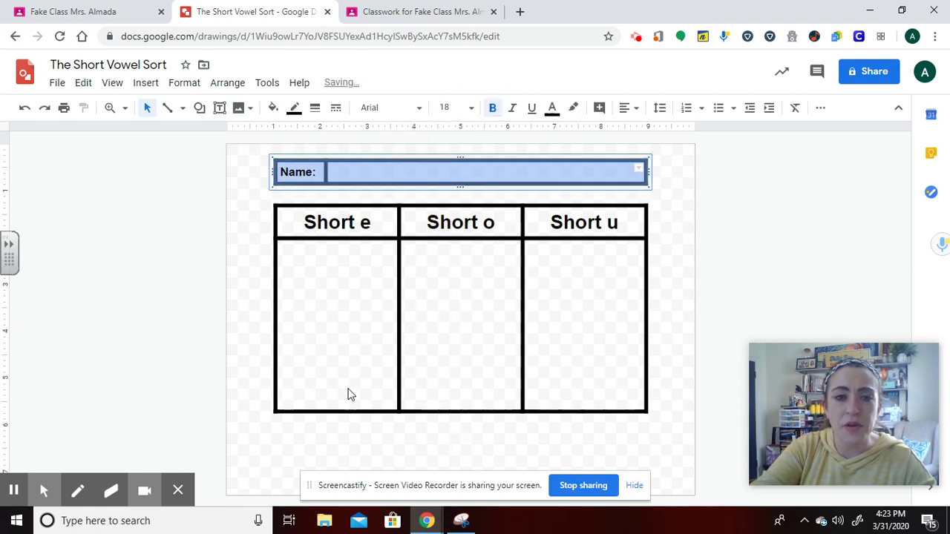
Draw an empty text box near the top of the Short e column.
click(722, 283)
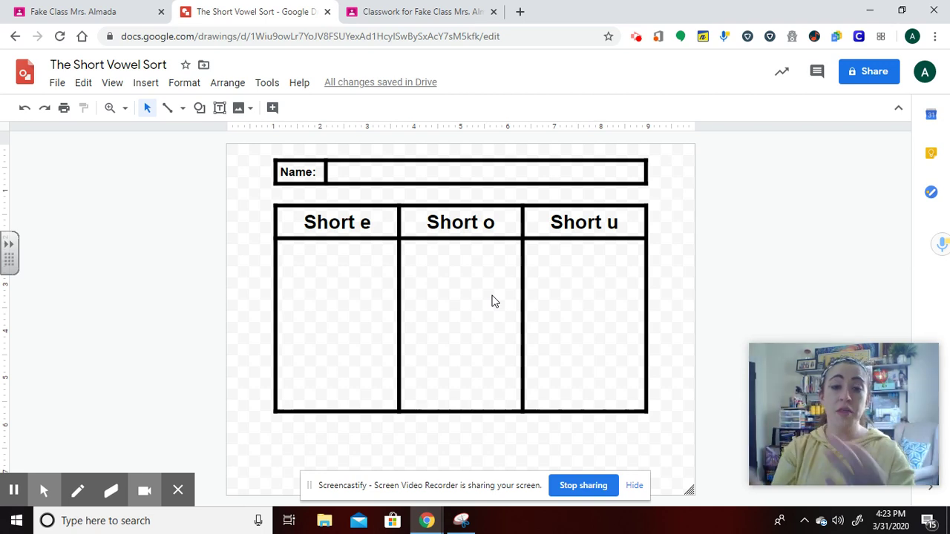
click(219, 109)
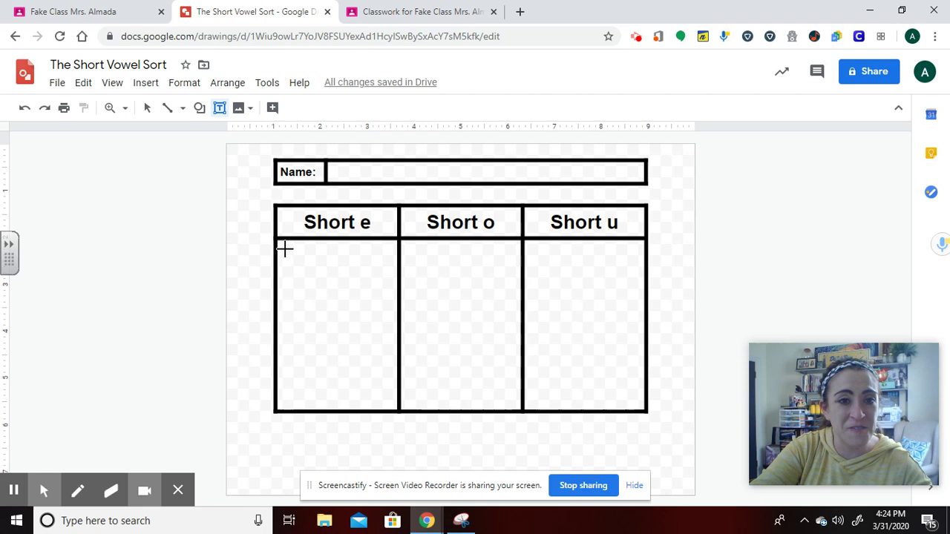
drag(286, 251, 391, 280)
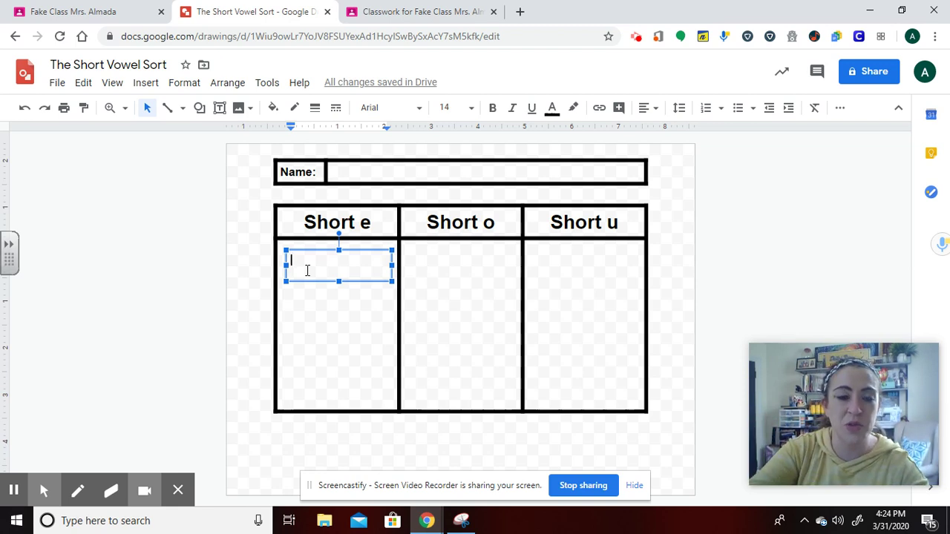
Format the text box with a 4px border, centred alignment and size-30 text.
click(304, 261)
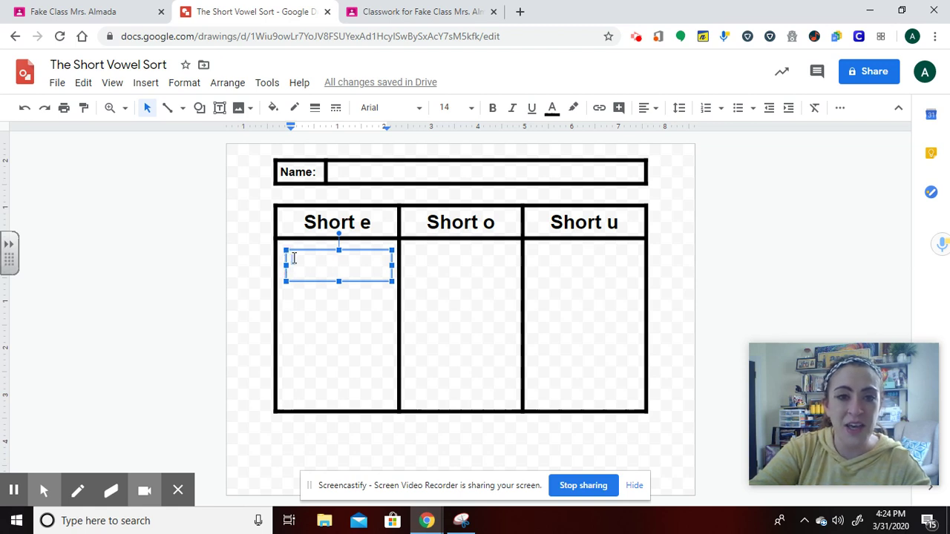
click(348, 267)
click(320, 109)
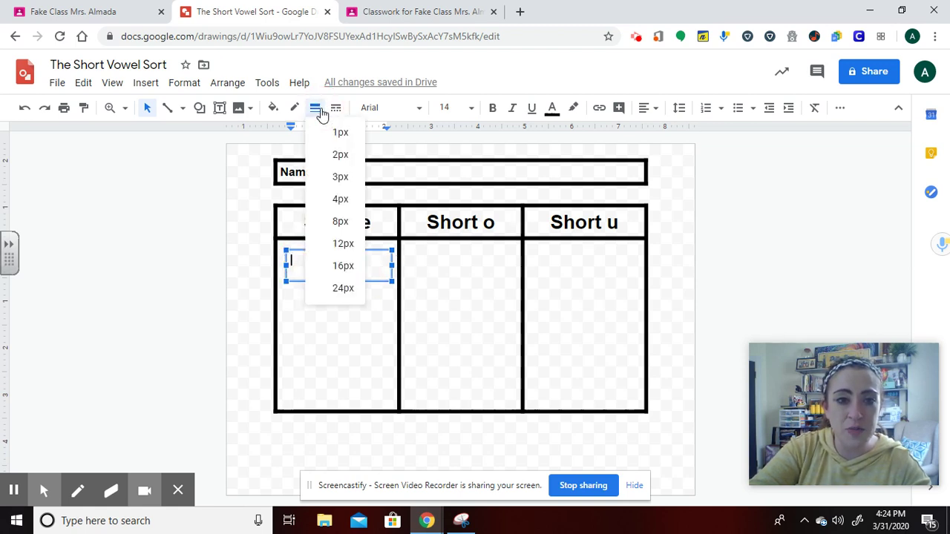
click(348, 202)
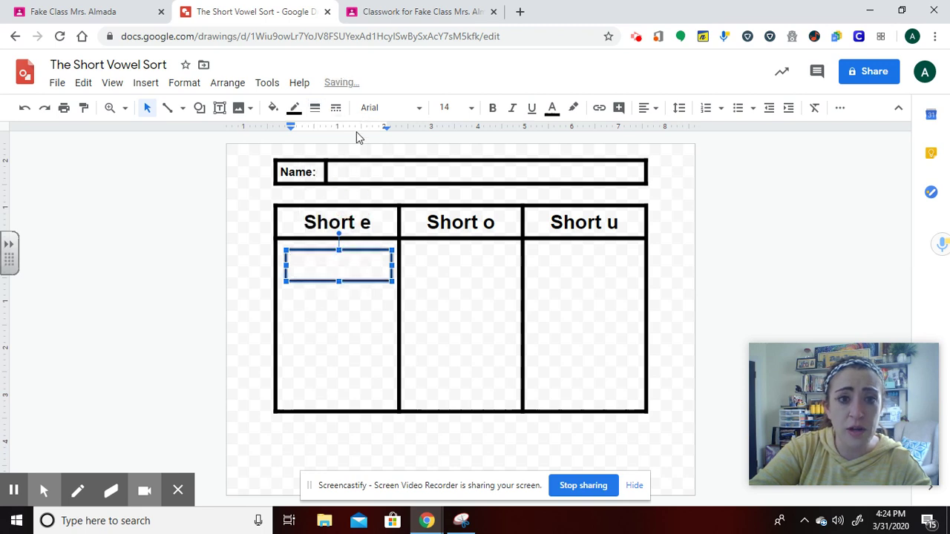
click(643, 110)
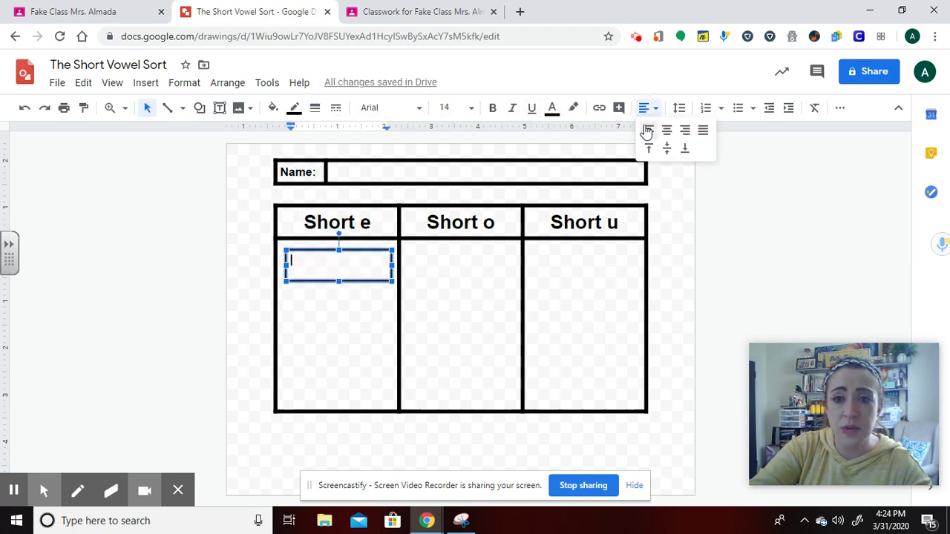
click(668, 132)
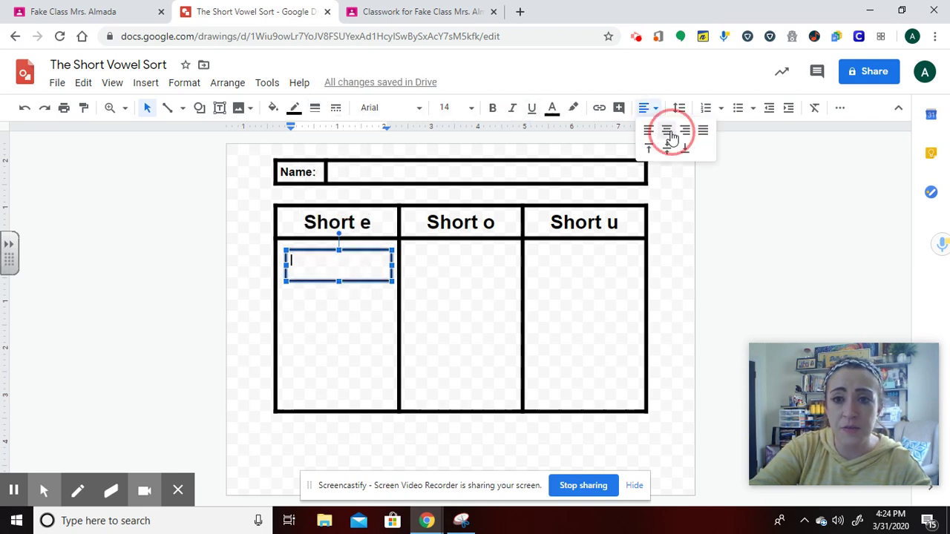
click(472, 108)
click(452, 352)
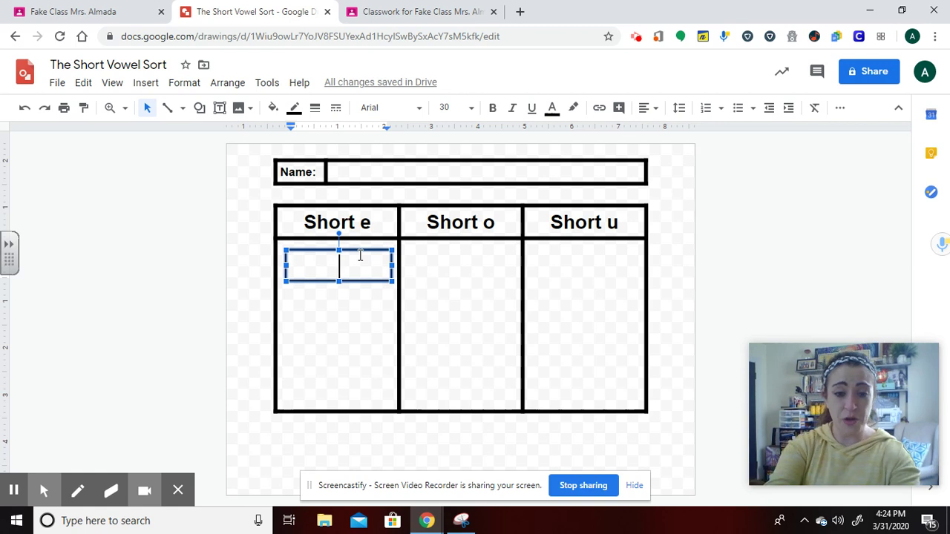
Type the word 'wet' in bold and nudge the card into place under Short e.
text(wey)
key(BackSpace)
text(t)
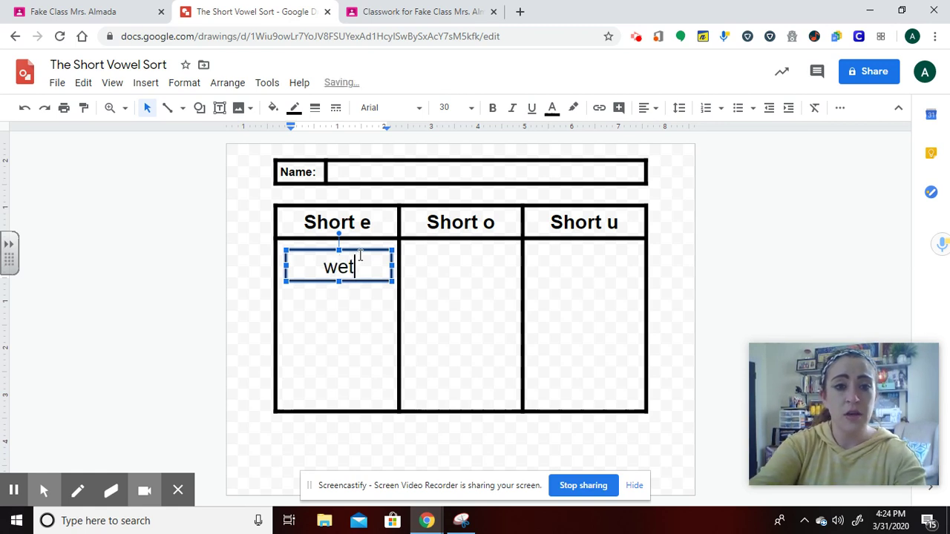
drag(357, 266, 300, 269)
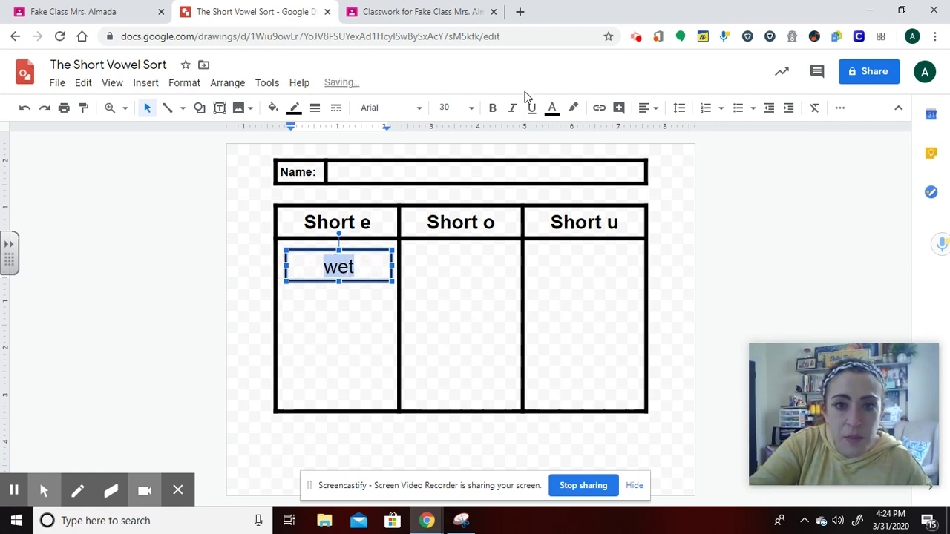
click(492, 107)
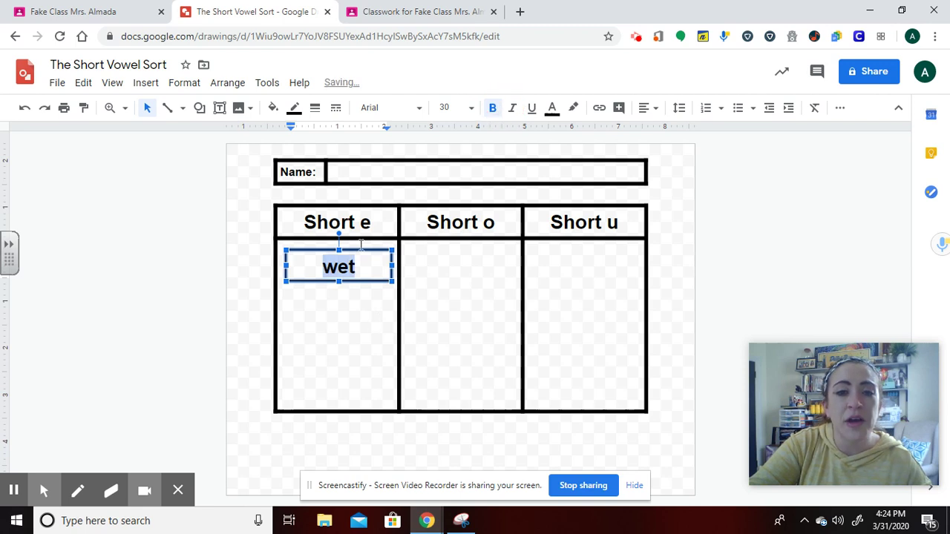
click(360, 250)
click(359, 250)
drag(358, 250, 356, 249)
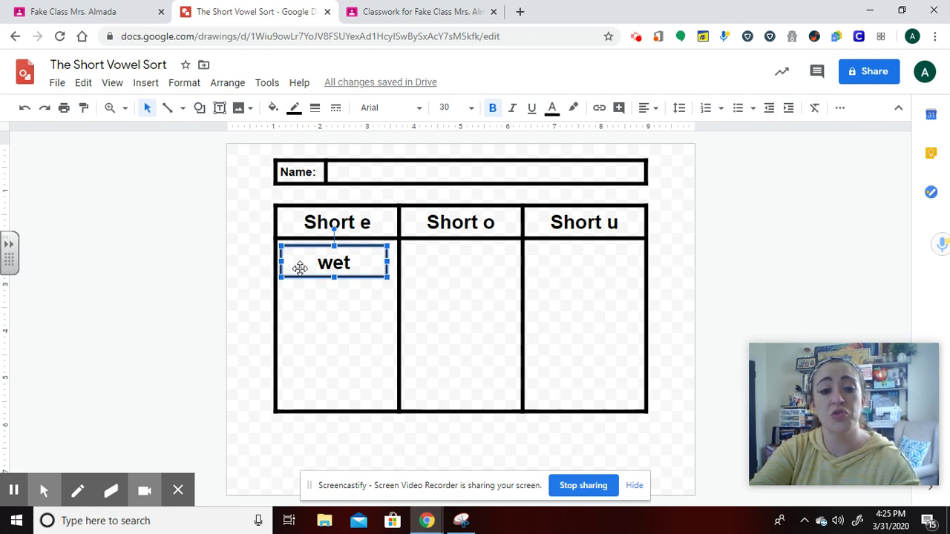
Duplicate the wet box and relabel the copy below it as 'rest' in Short e.
click(249, 313)
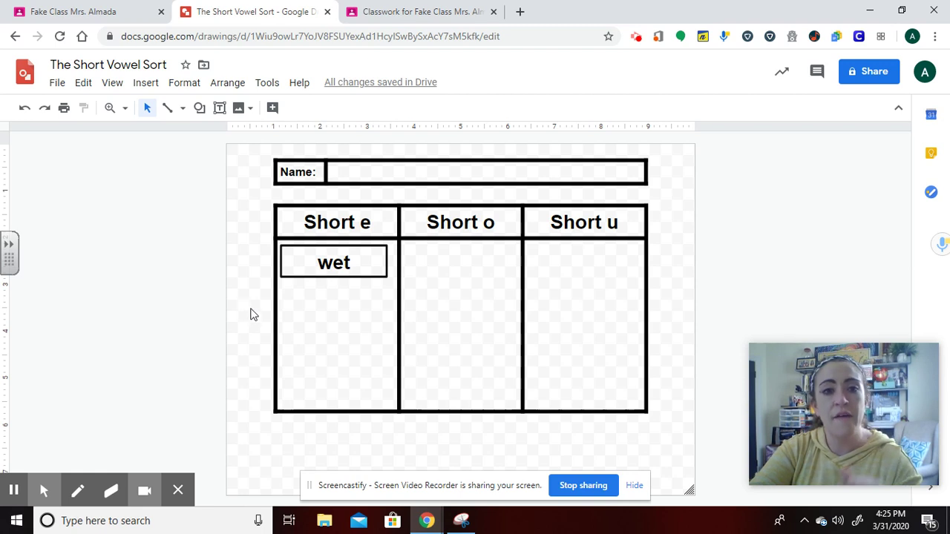
click(314, 260)
key(ctrl+d)
drag(313, 260, 311, 291)
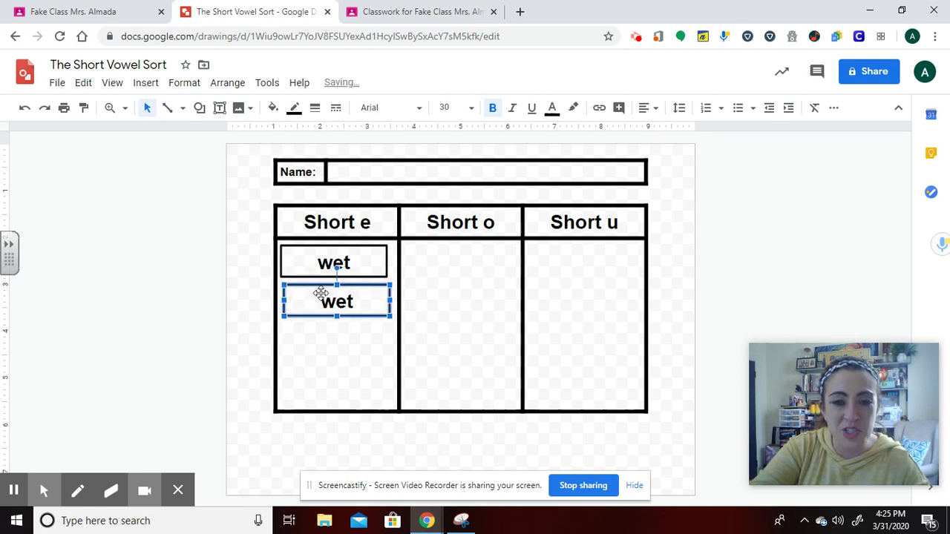
click(359, 302)
key(BackSpace)
key(BackSpace)
key(BackSpace)
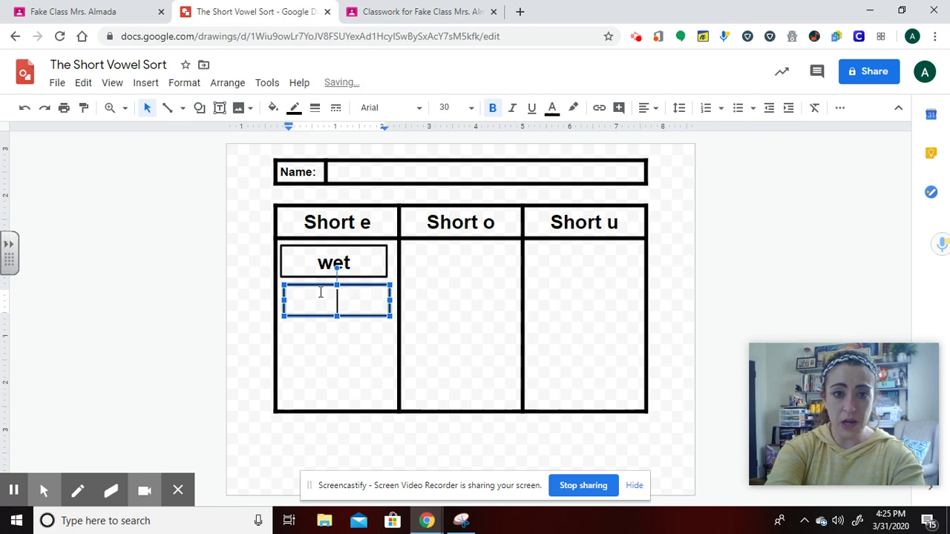
text(rest)
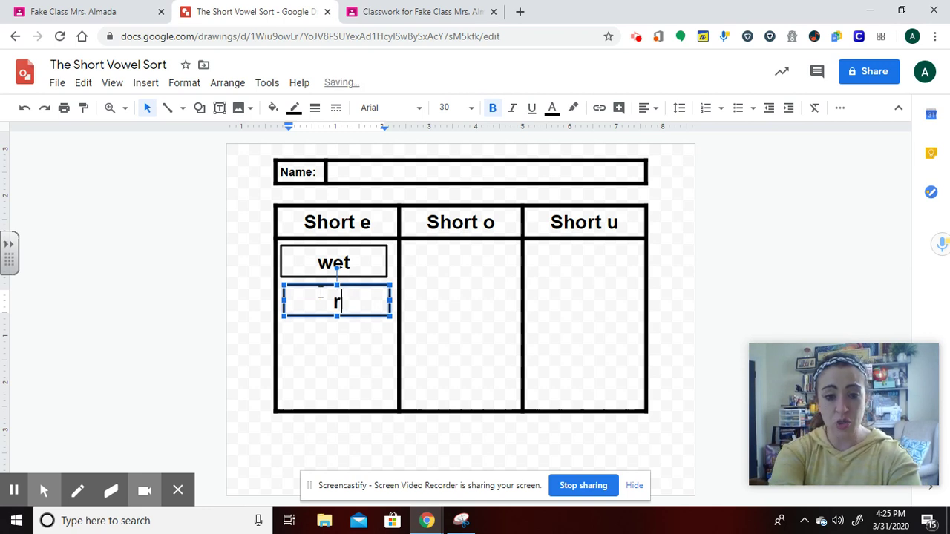
click(244, 288)
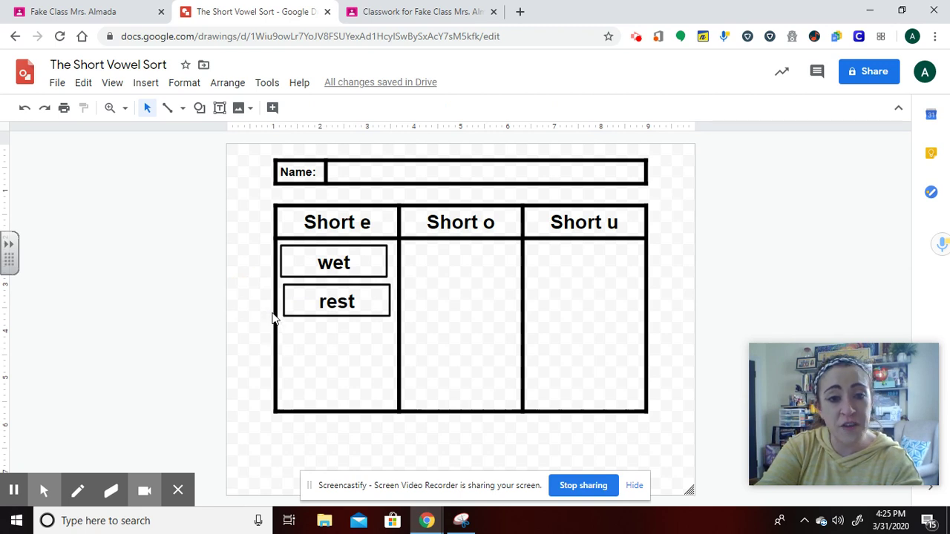
Add a copy of the wet box to the Short o column reading 'hot'.
click(333, 263)
key(ctrl+d)
click(345, 261)
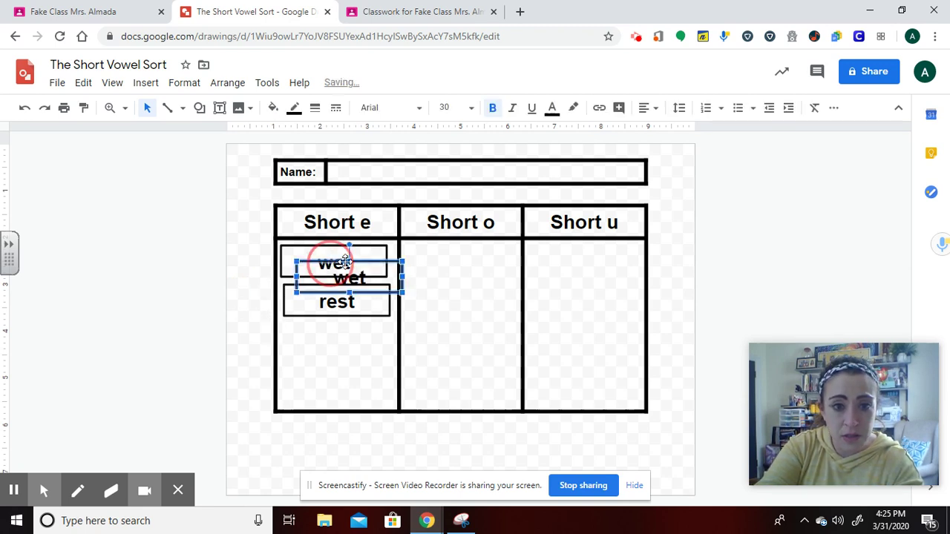
drag(345, 262, 456, 246)
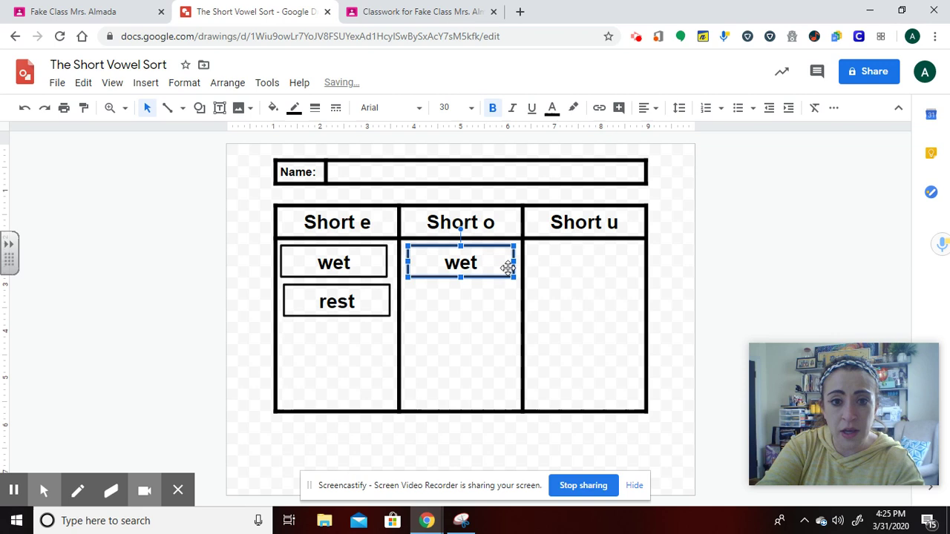
click(483, 262)
key(BackSpace)
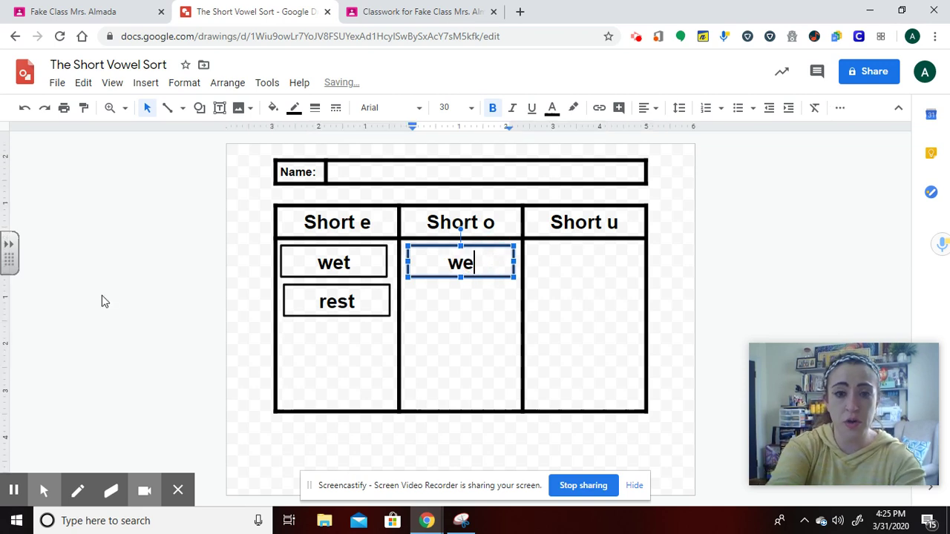
key(BackSpace)
key(BackSpace)
text(hot)
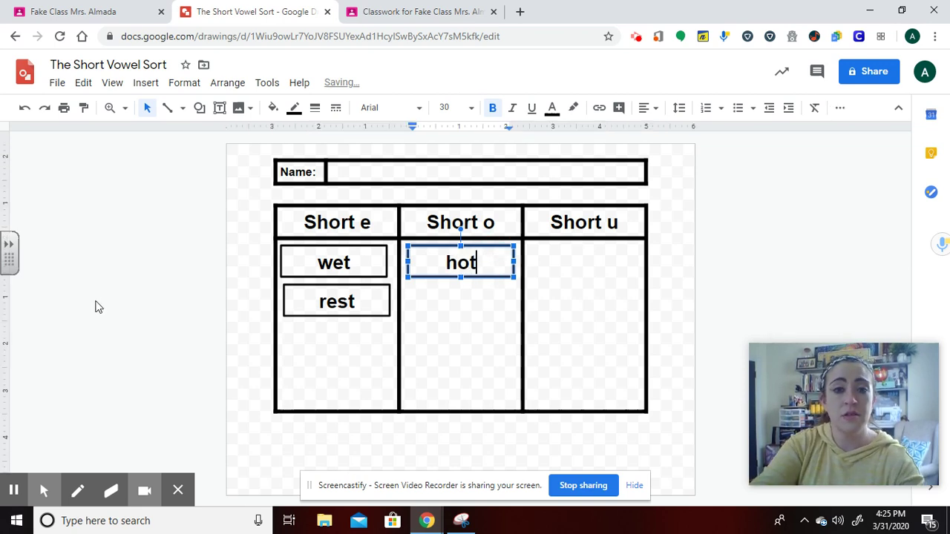
click(245, 266)
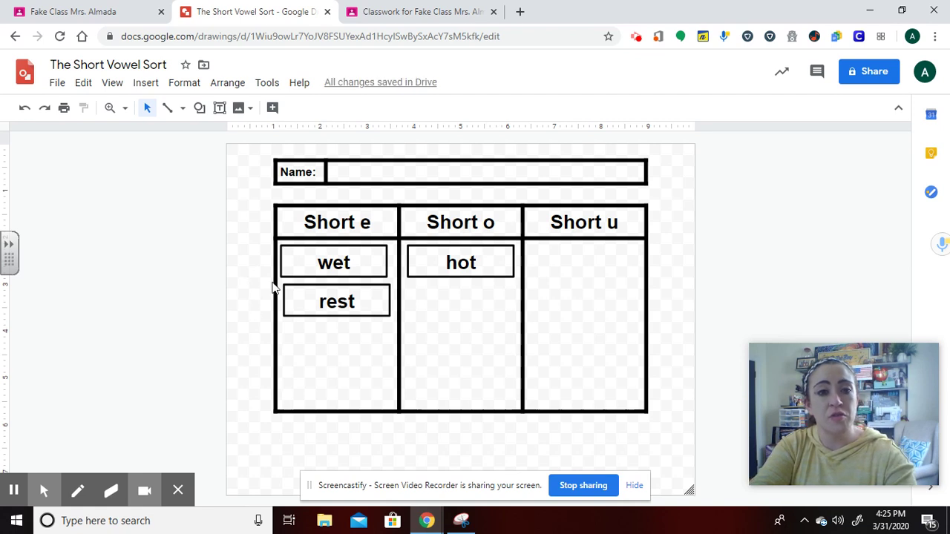
Add another word box under hot in Short o reading 'spot'.
click(300, 247)
key(ctrl+d)
drag(383, 267, 490, 287)
click(484, 306)
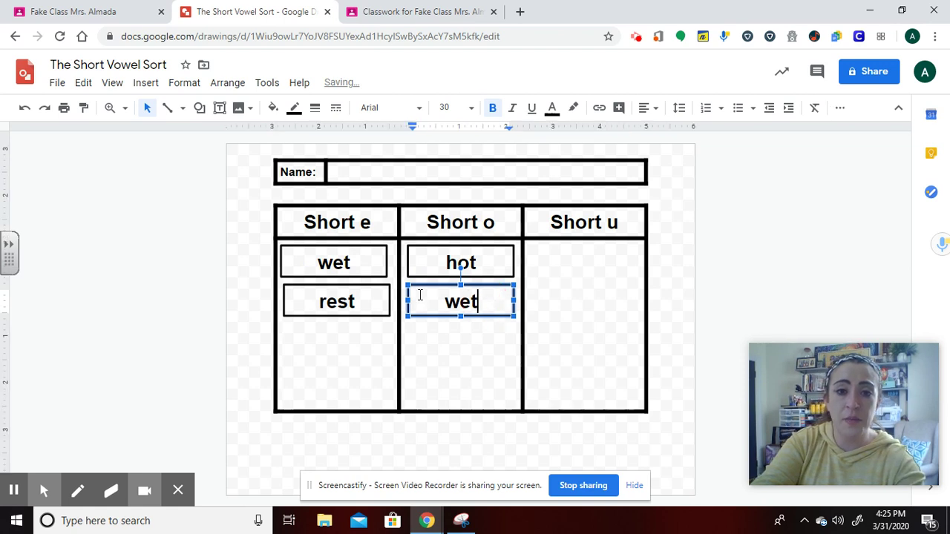
key(BackSpace)
key(BackSpace)
key(BackSpace)
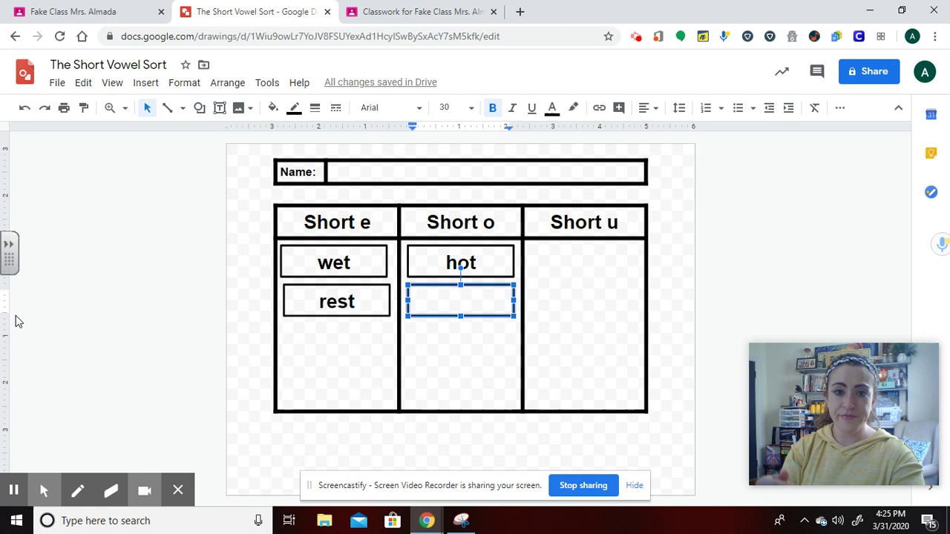
text(spot)
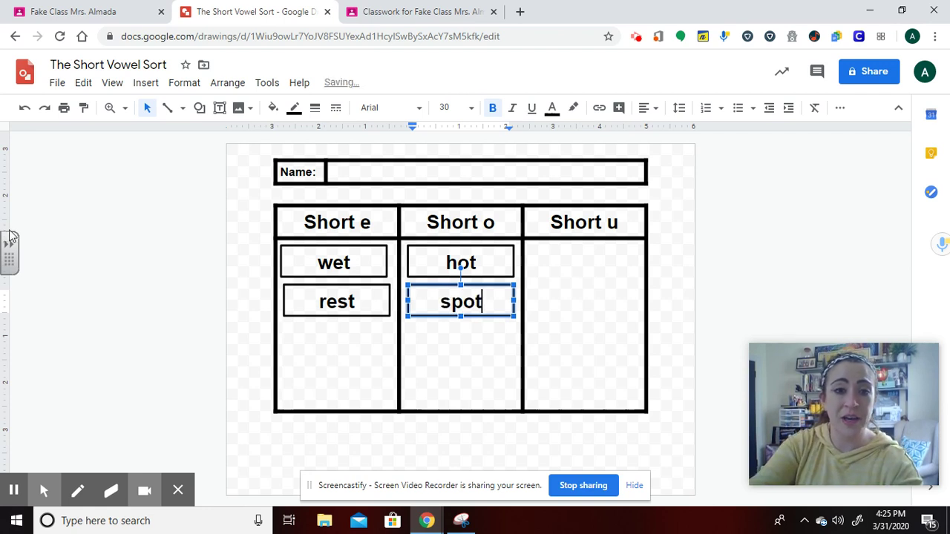
click(245, 247)
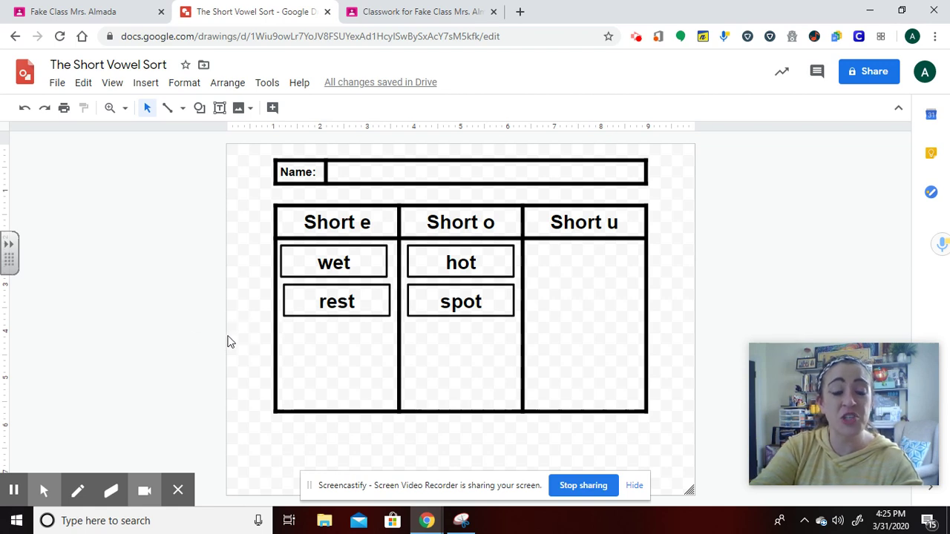
Place a copy of the wet box in the Short u column reading 'hug'.
click(334, 263)
key(ctrl+d)
drag(364, 296, 573, 252)
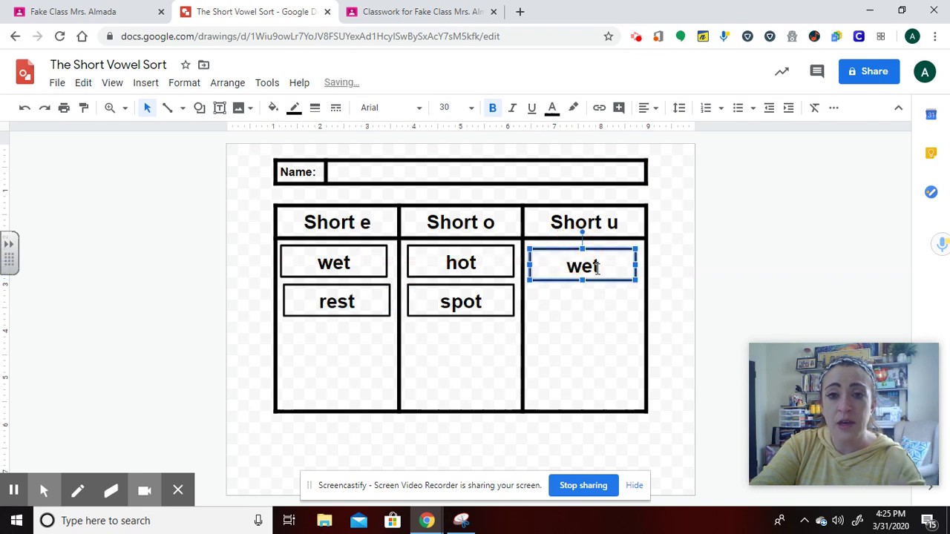
click(603, 272)
key(BackSpace)
key(BackSpace)
key(BackSpace)
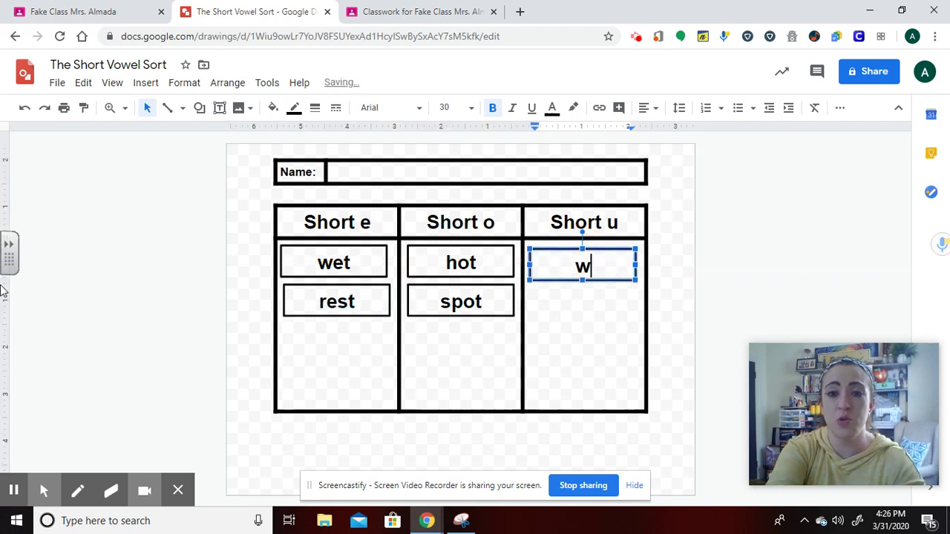
text(hug)
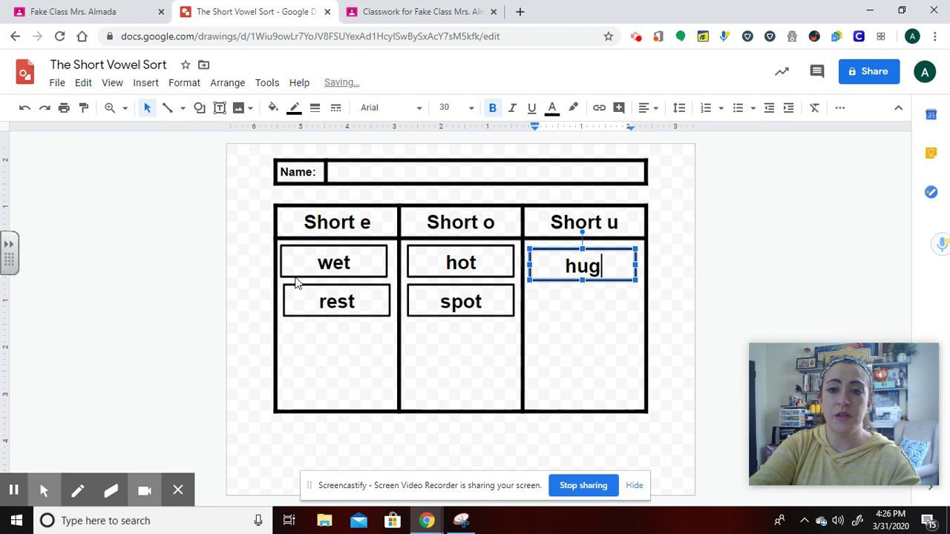
click(696, 267)
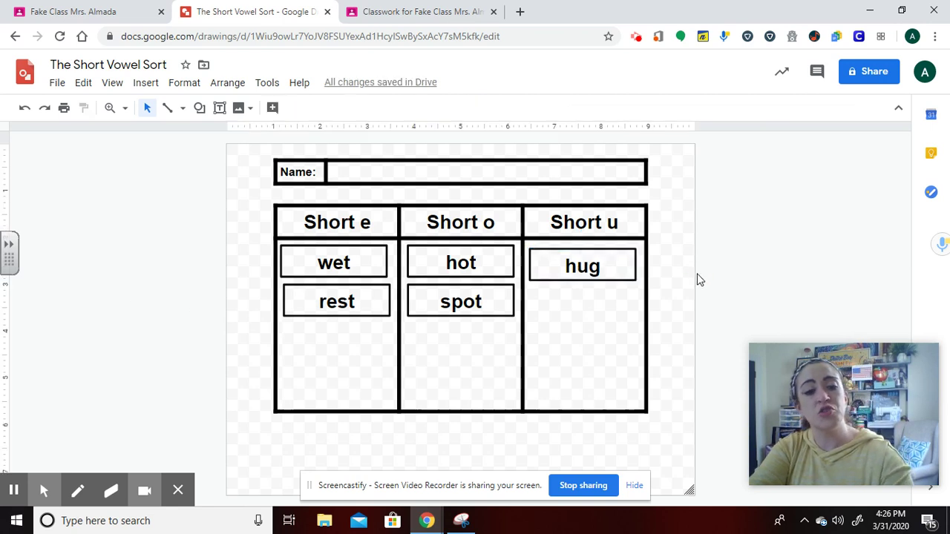
Paste another word box below hug in Short u and change it to 'plum'.
key(ctrl+v)
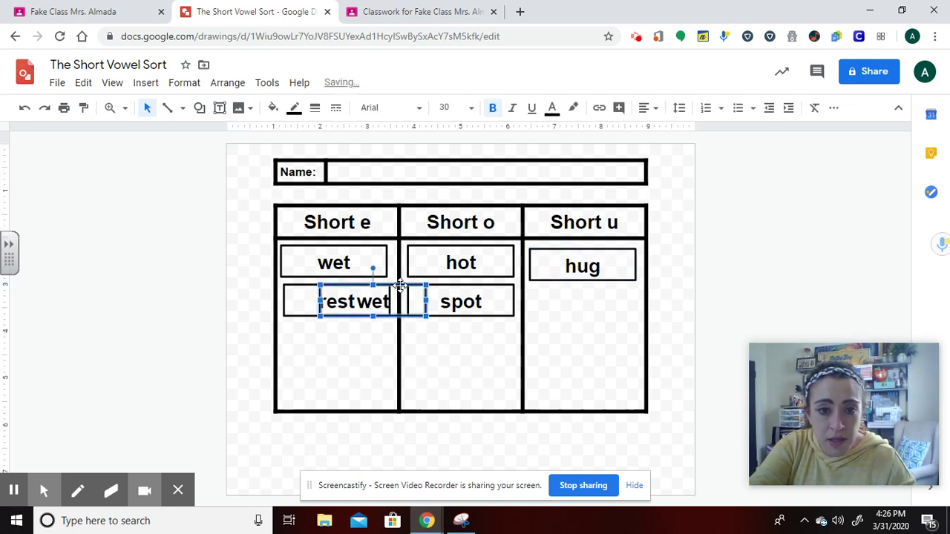
drag(399, 285, 611, 300)
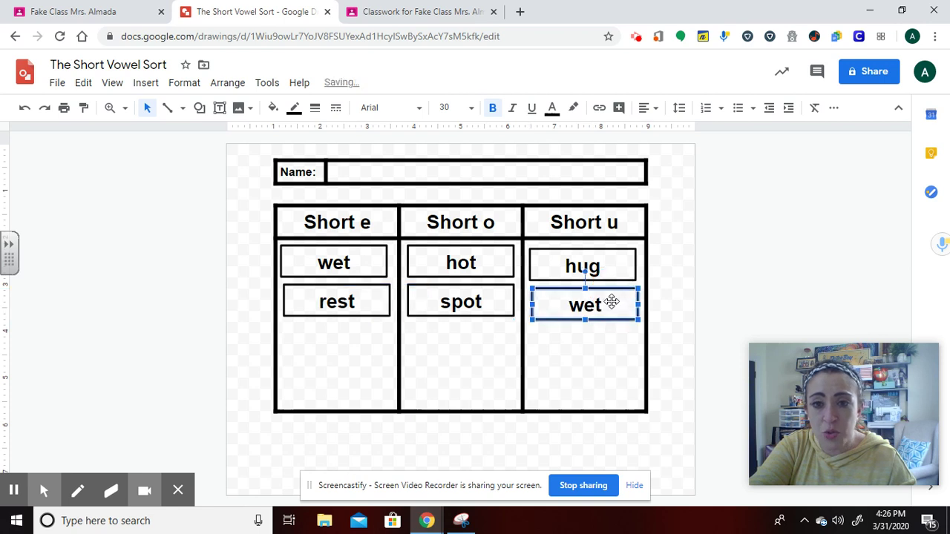
double_click(612, 303)
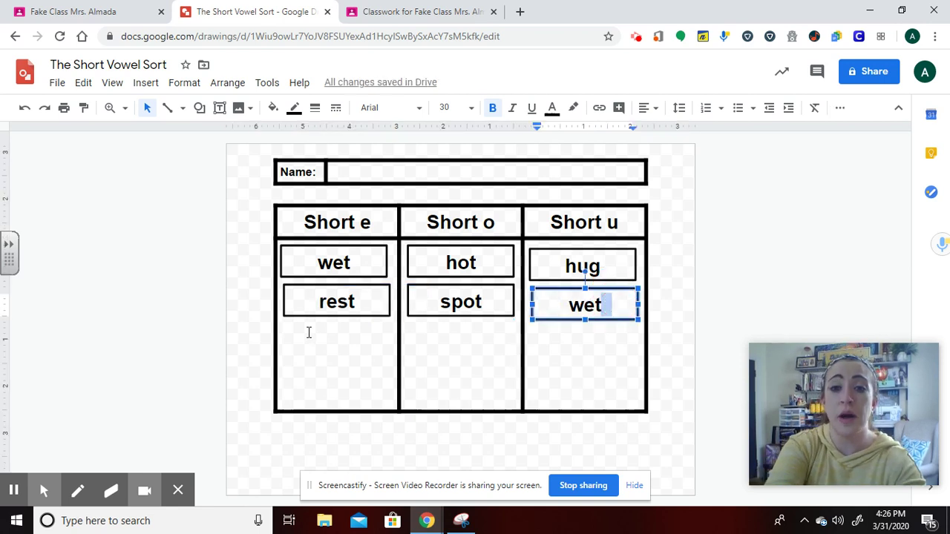
key(BackSpace)
key(BackSpace)
key(BackSpace)
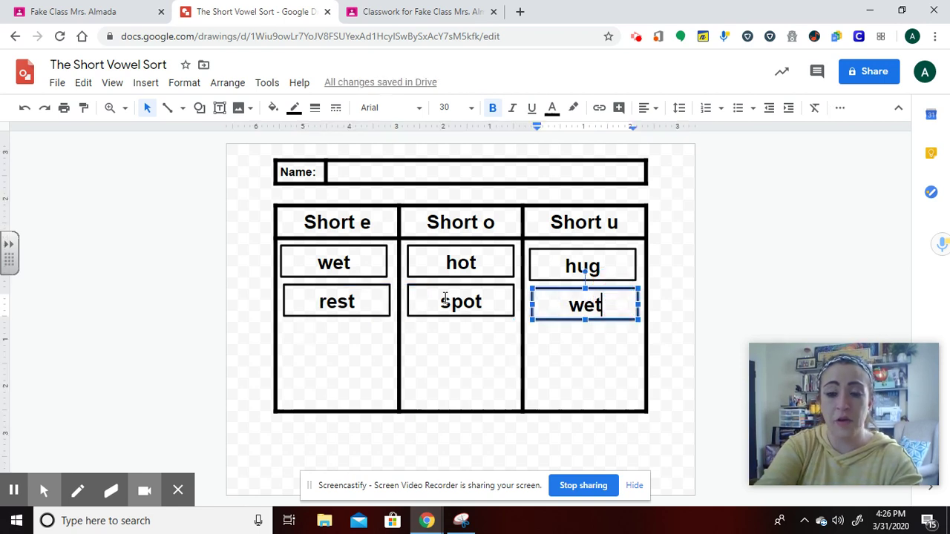
key(BackSpace)
text(plum)
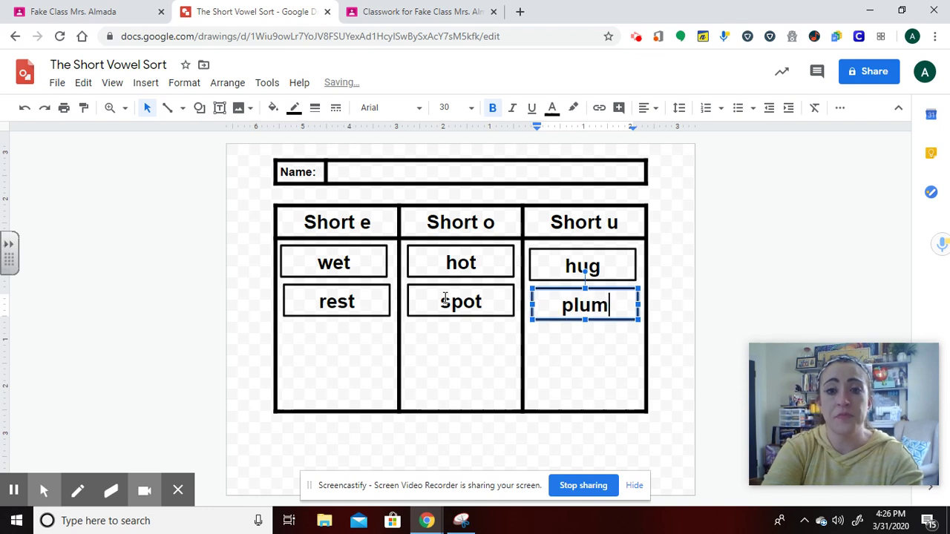
click(761, 272)
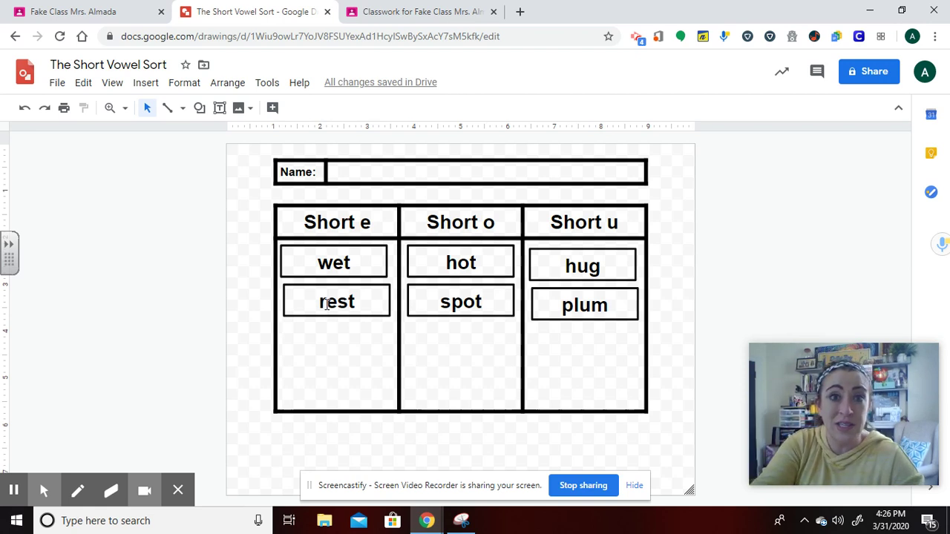
click(362, 263)
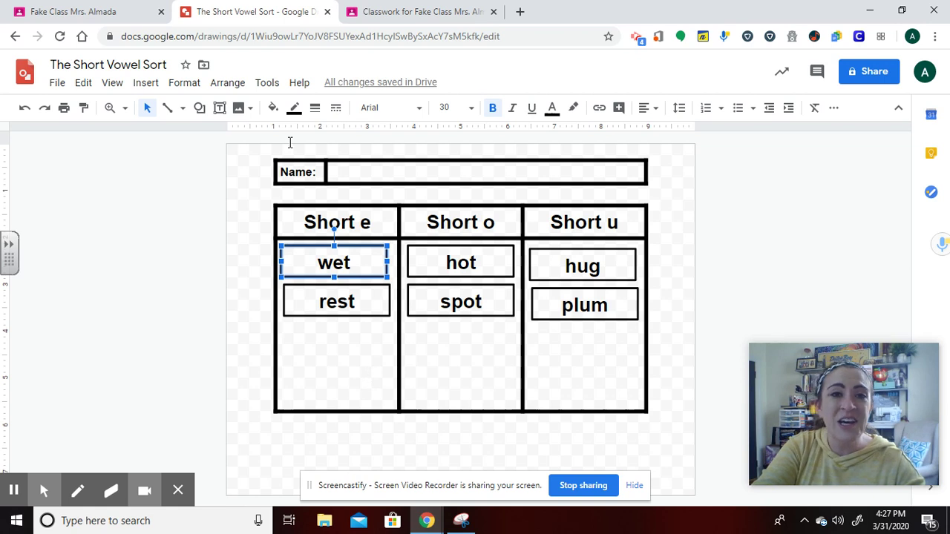
Fill the wet box yellow, the rest box orange and the hot box blue.
click(274, 109)
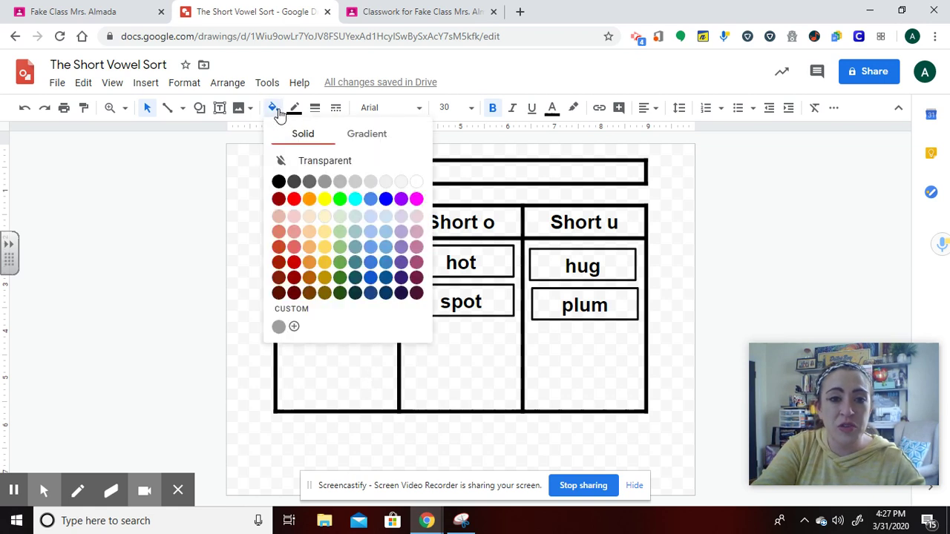
click(326, 199)
click(367, 299)
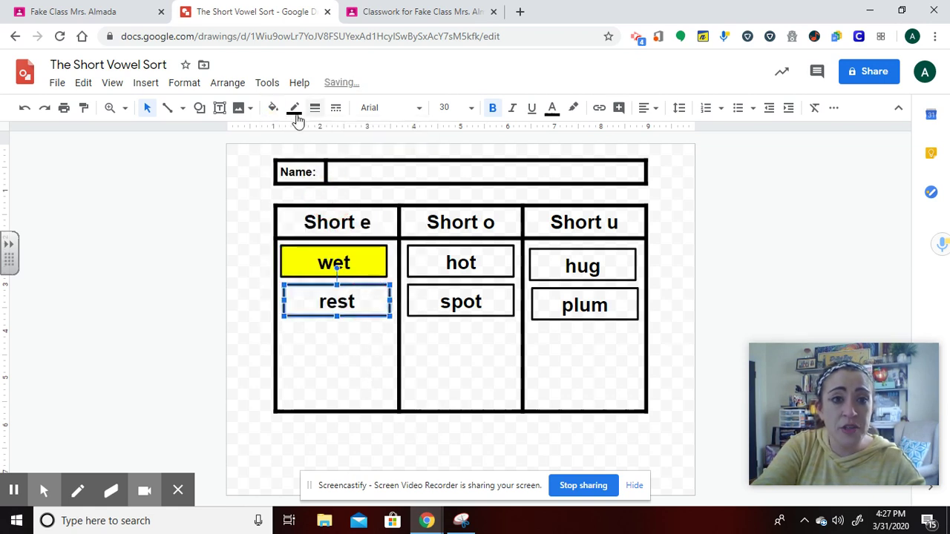
click(273, 109)
click(310, 200)
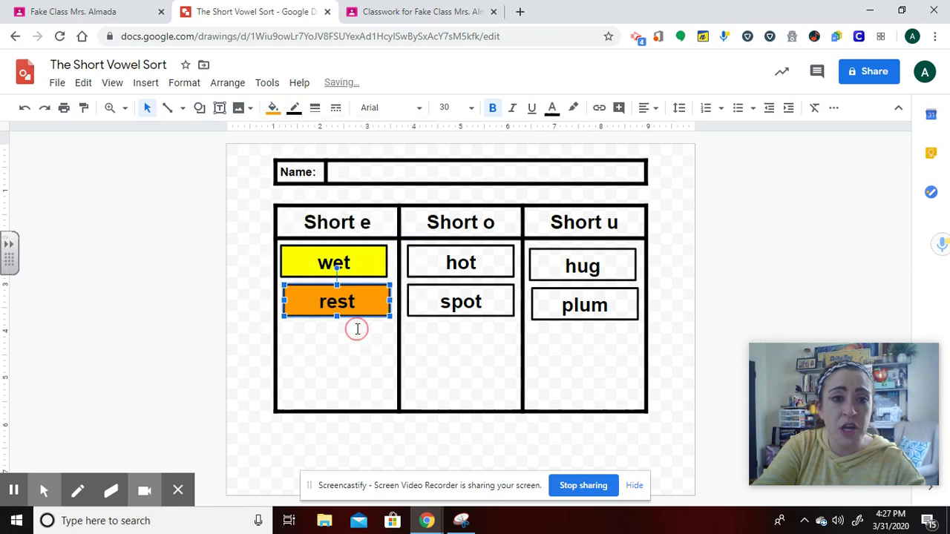
click(473, 260)
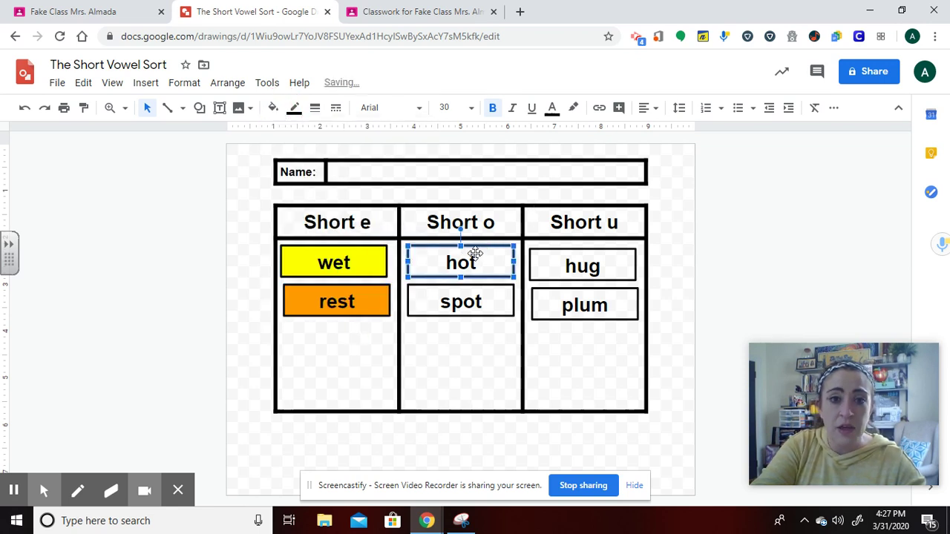
click(273, 108)
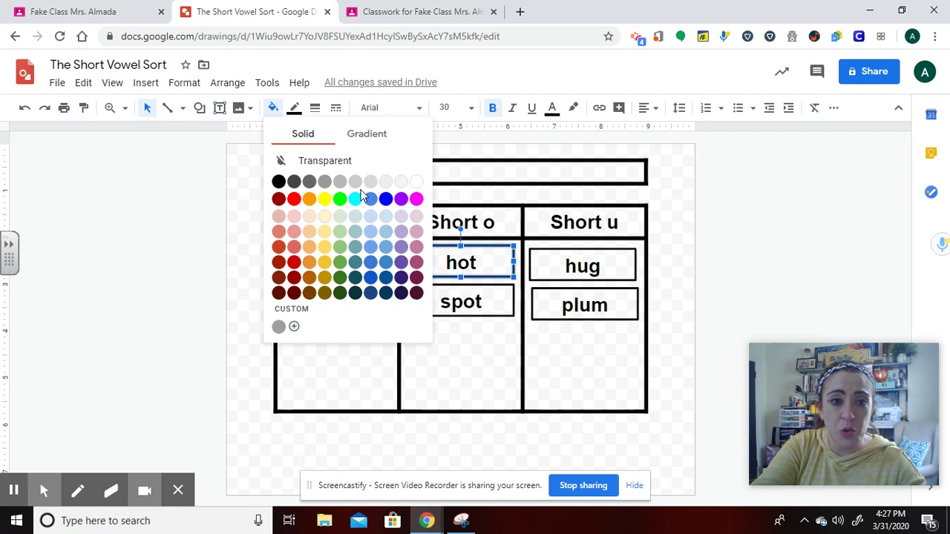
click(386, 198)
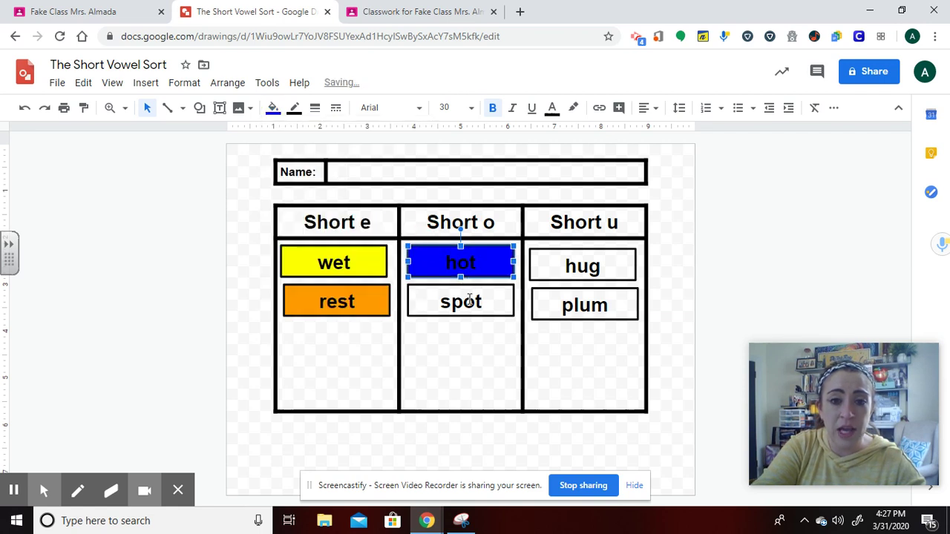
Fill the spot box green, the hug box magenta and the plum box red.
click(469, 299)
click(273, 109)
click(339, 199)
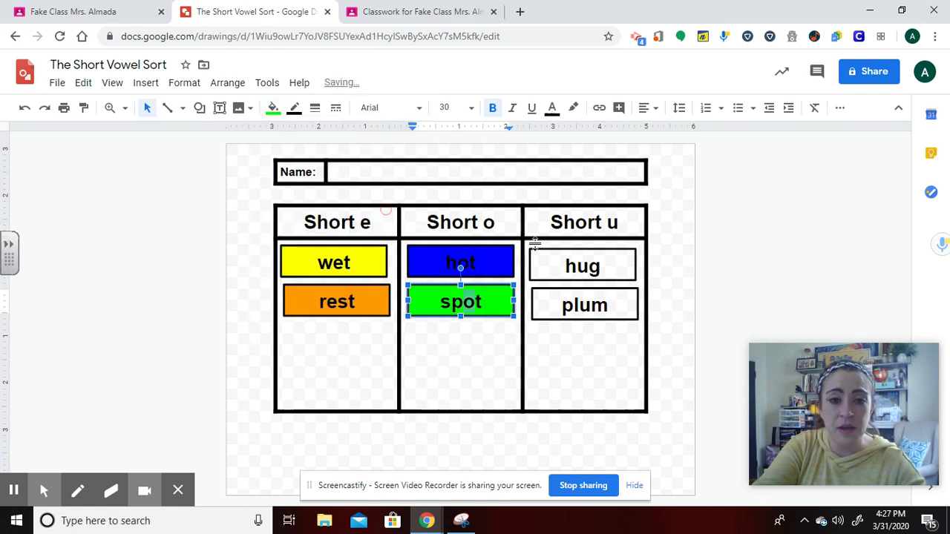
click(556, 265)
click(273, 108)
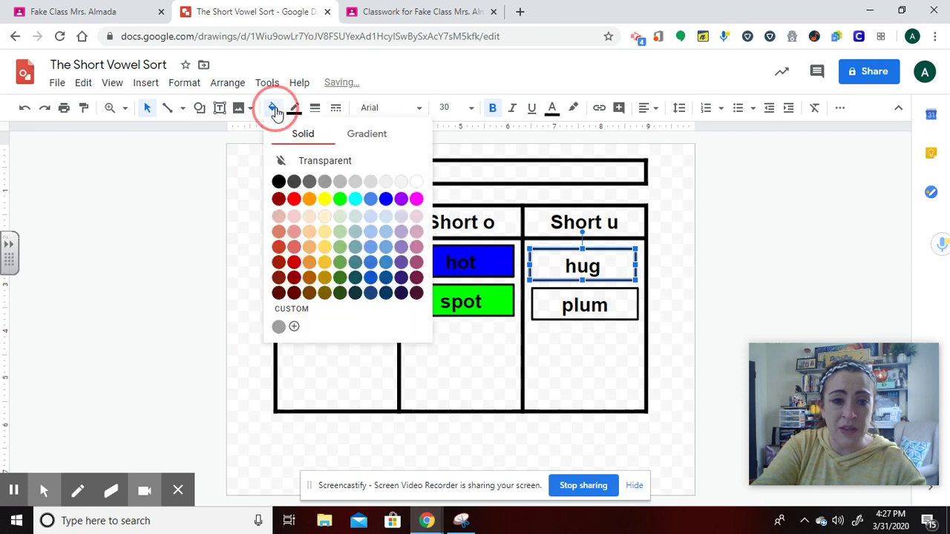
click(417, 199)
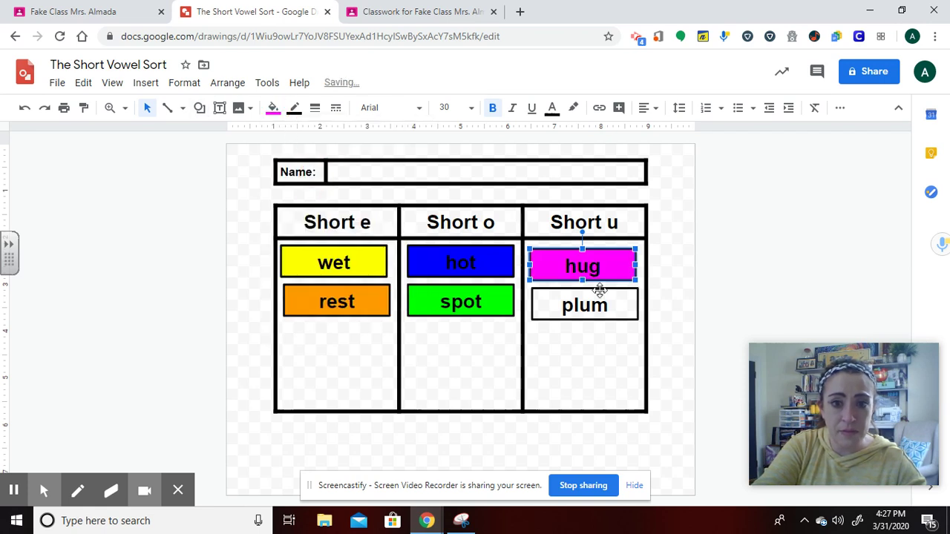
click(598, 297)
click(274, 108)
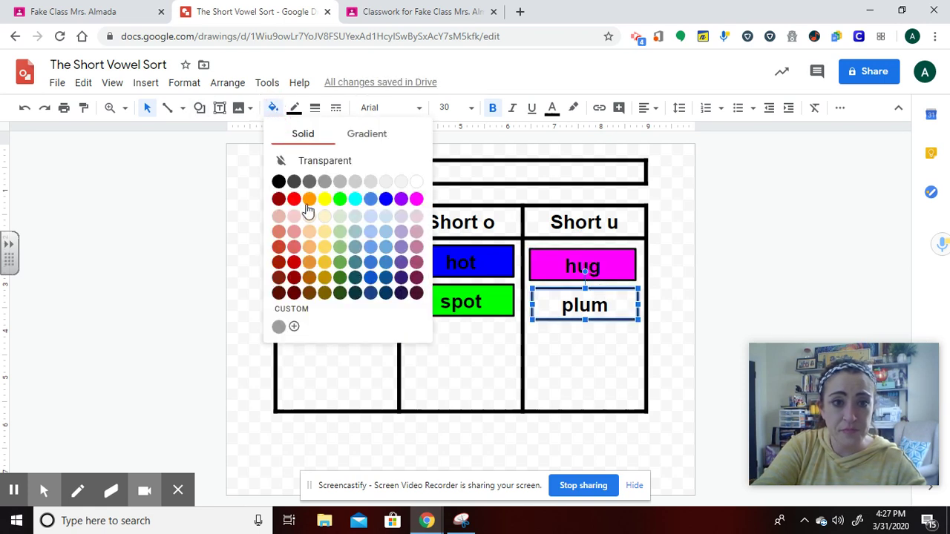
click(297, 198)
click(794, 261)
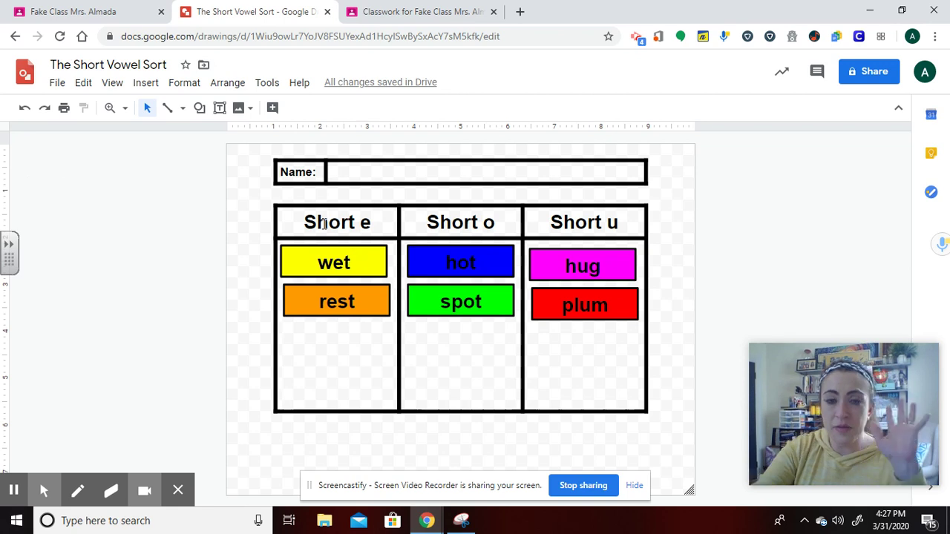
Drag wet, hot, spot, plum, hug and rest off the table into the page margins.
click(359, 254)
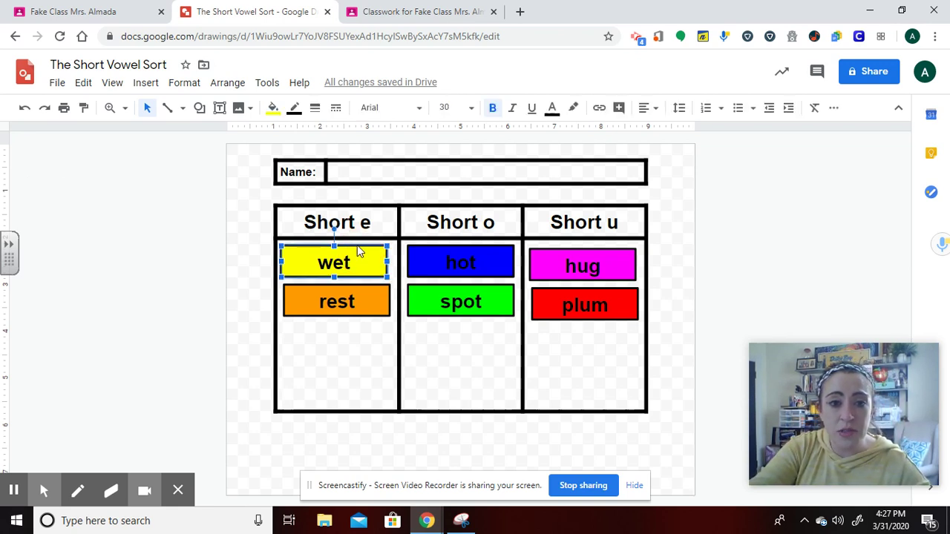
drag(355, 279, 793, 190)
drag(809, 182, 809, 182)
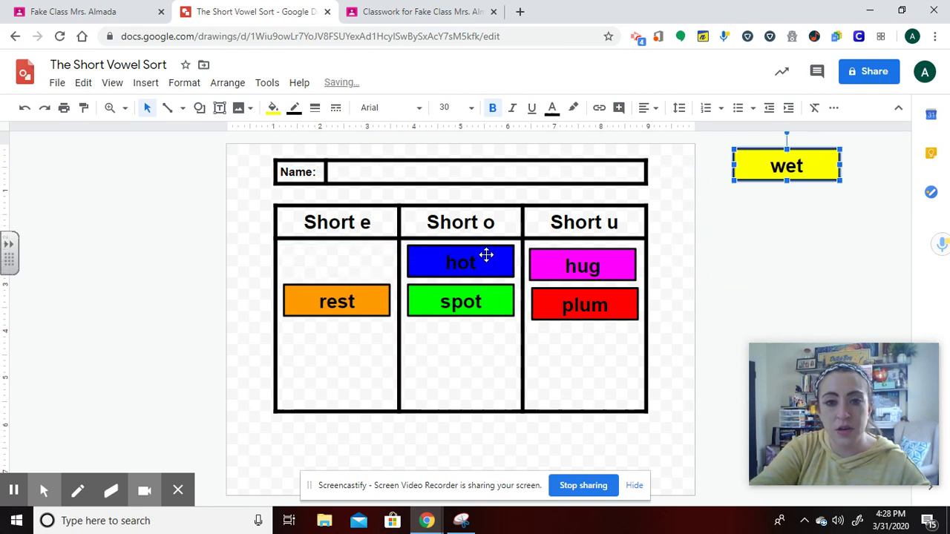
drag(486, 254, 142, 371)
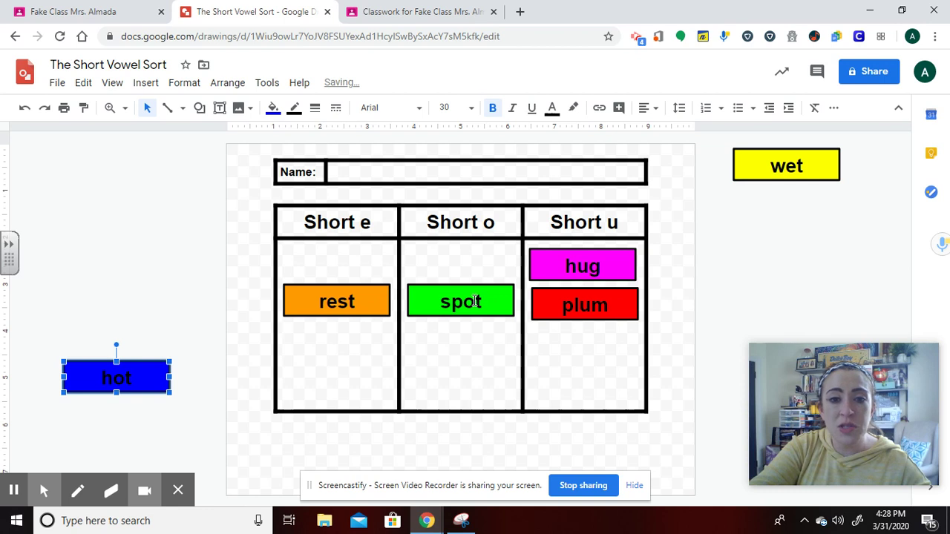
drag(473, 285, 196, 168)
drag(594, 296, 829, 312)
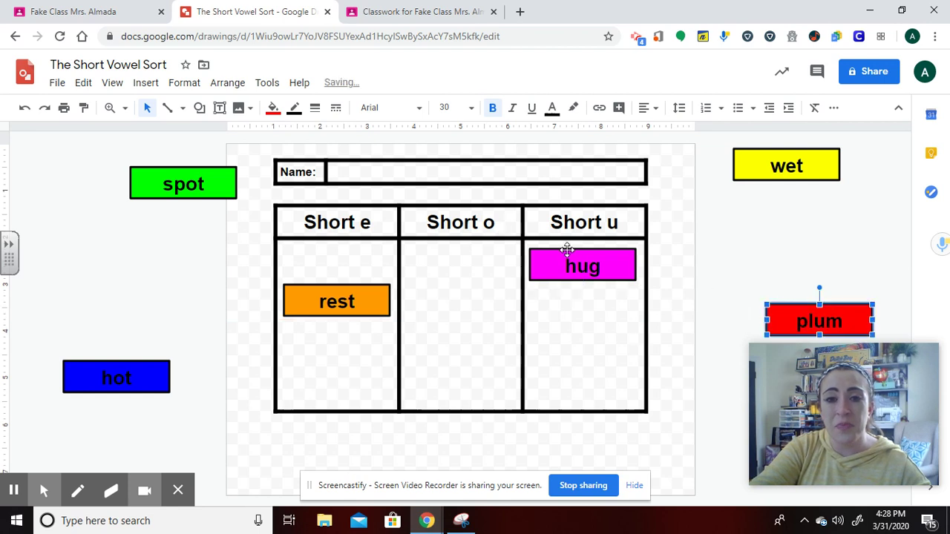
drag(566, 249, 150, 255)
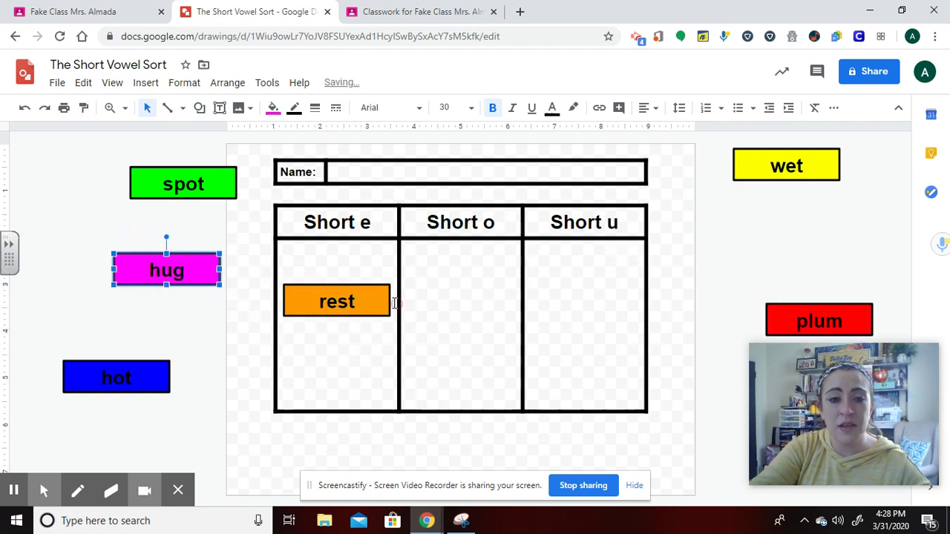
click(353, 288)
drag(353, 288, 789, 296)
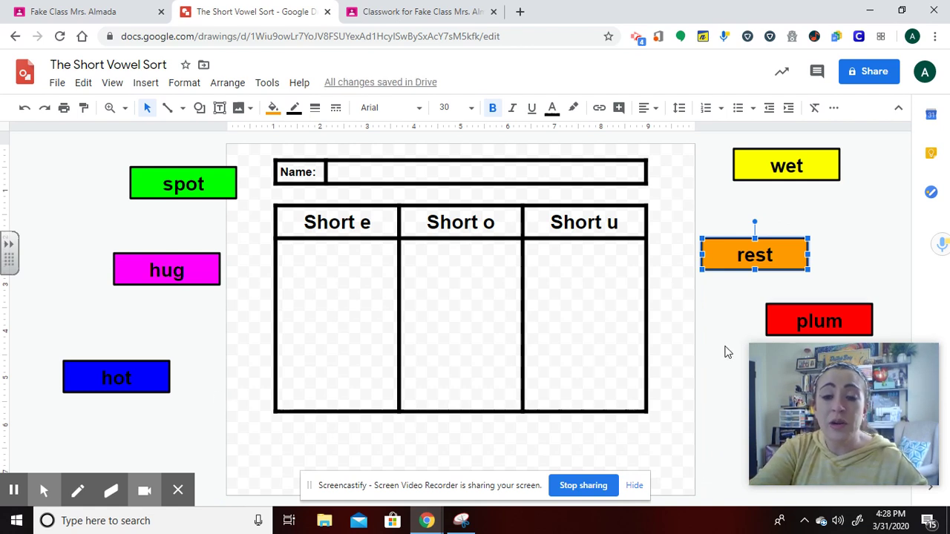
click(365, 360)
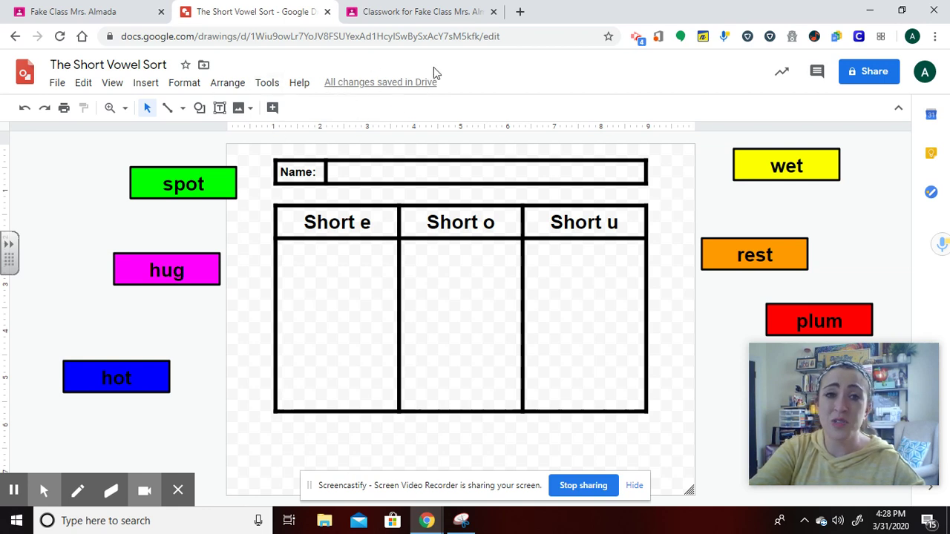
mouse_move(394, 86)
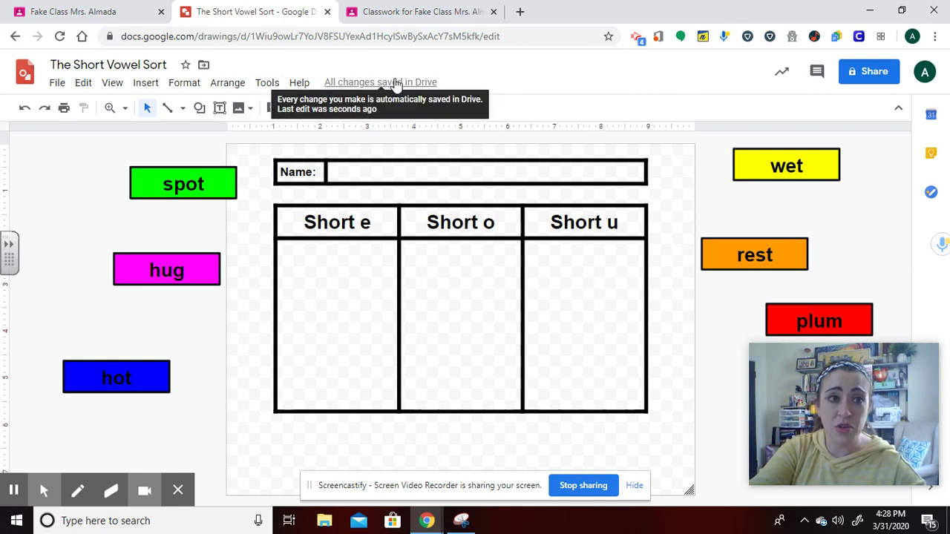
Create a Fake Class assignment titled 'The Short Vowel Sort' from the Classwork page's Create menu.
click(97, 15)
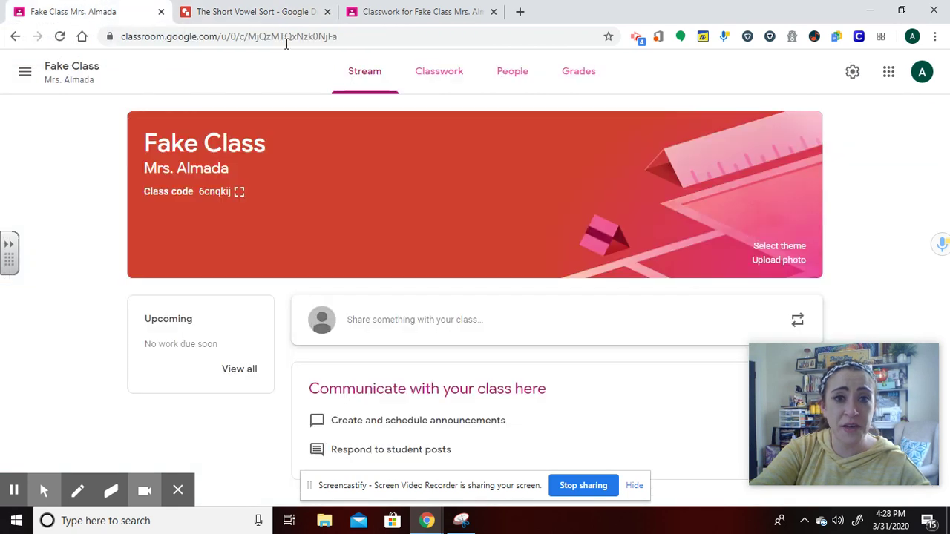
click(437, 72)
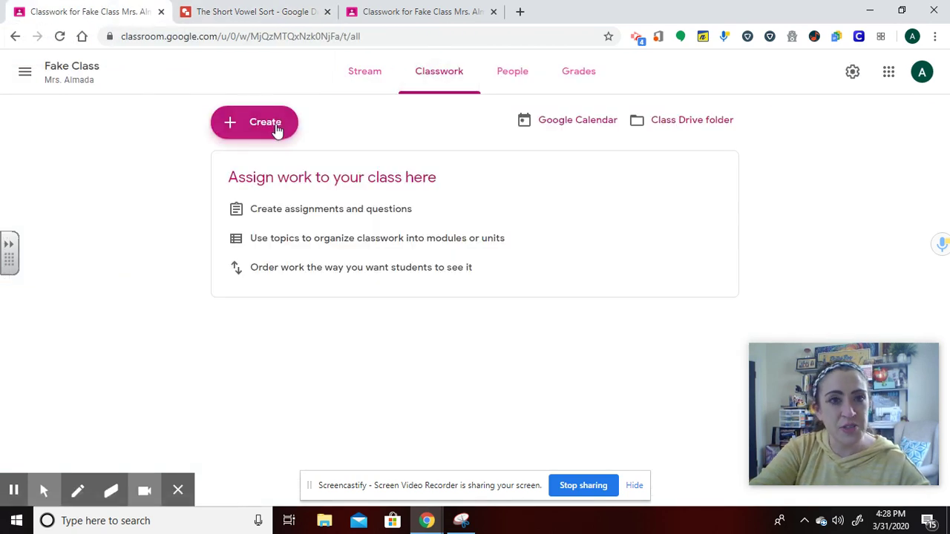
click(277, 128)
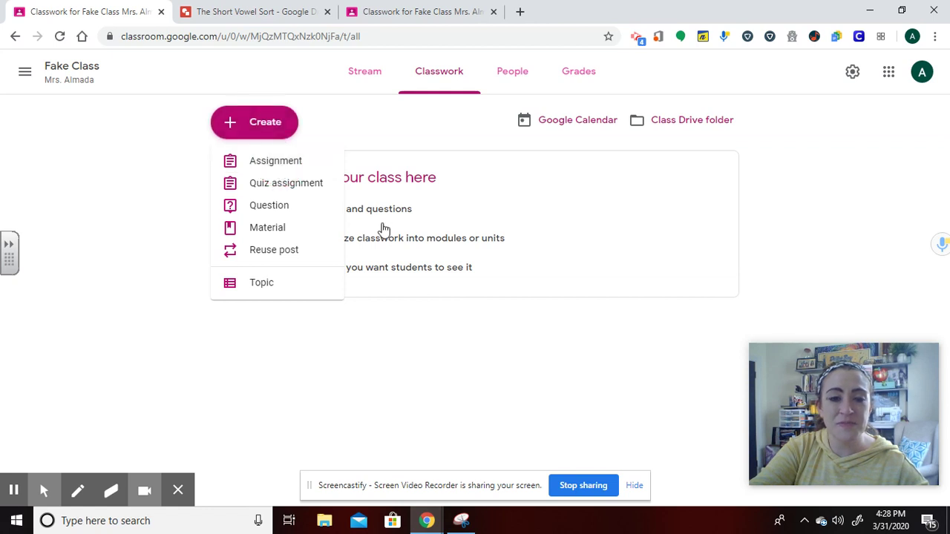
click(276, 160)
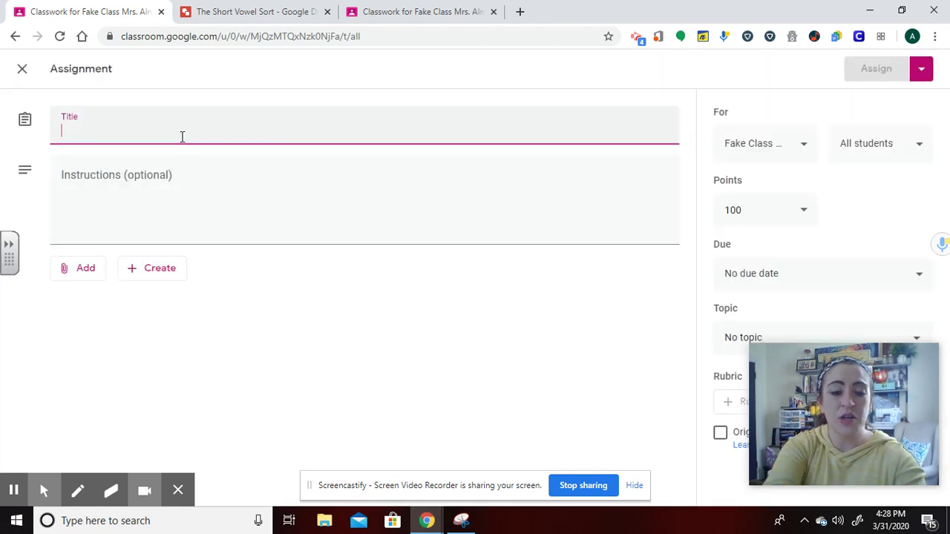
text(The Short Vowel Sort)
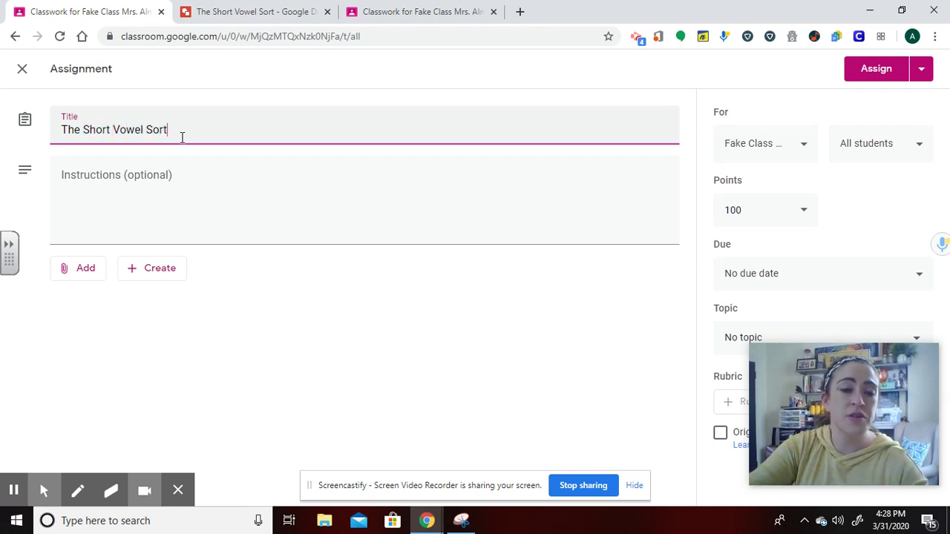
click(89, 269)
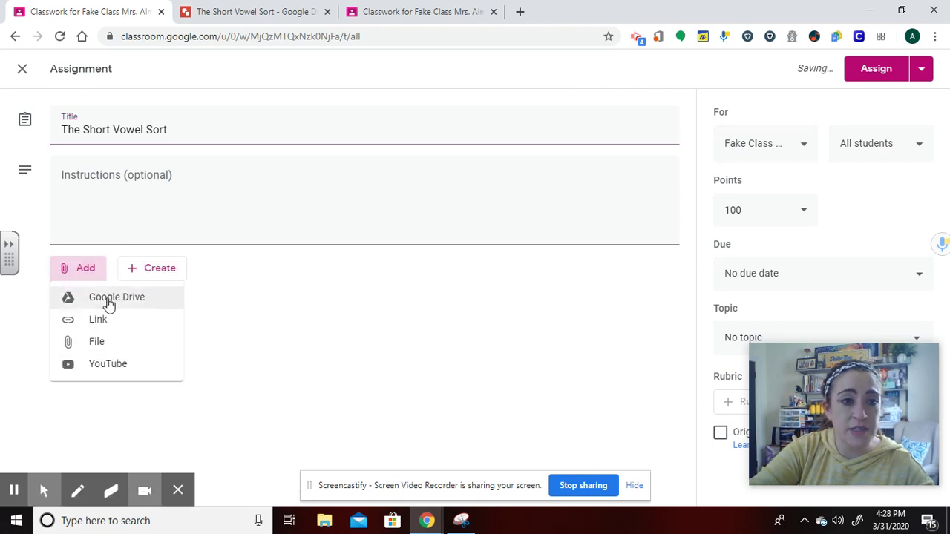
Attach from Google Drive, selecting The Short Vowel Sort drawing in Recent files.
click(109, 298)
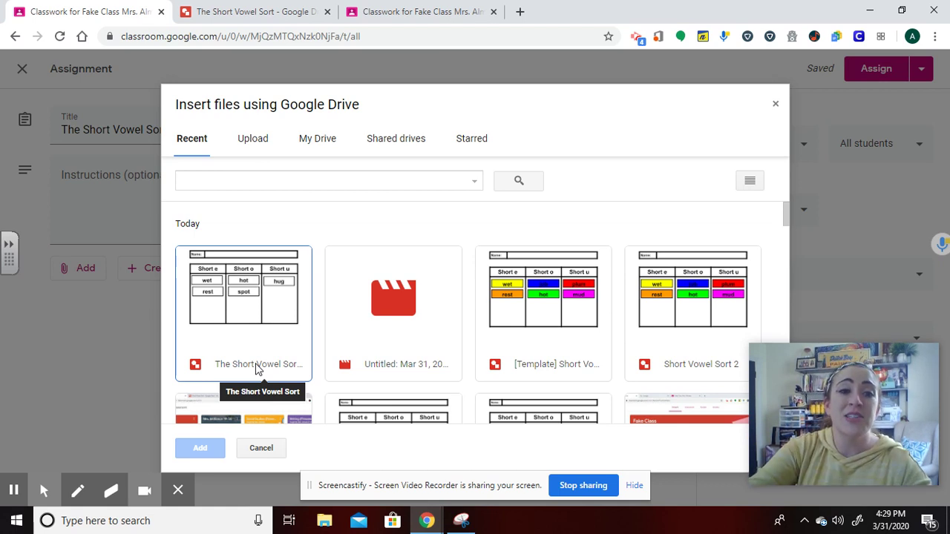
click(256, 306)
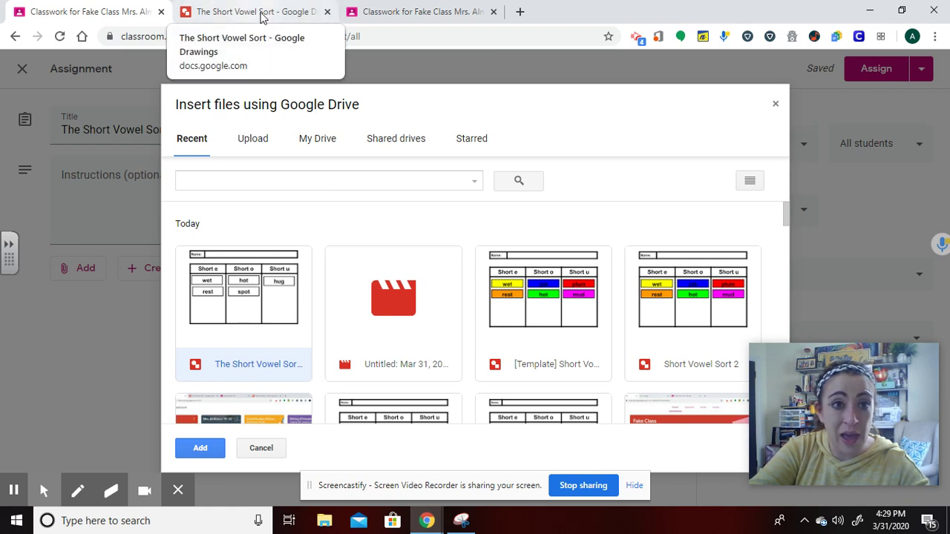
Add the drawing, set sharing to 'Make a copy for each student', and assign it.
click(201, 449)
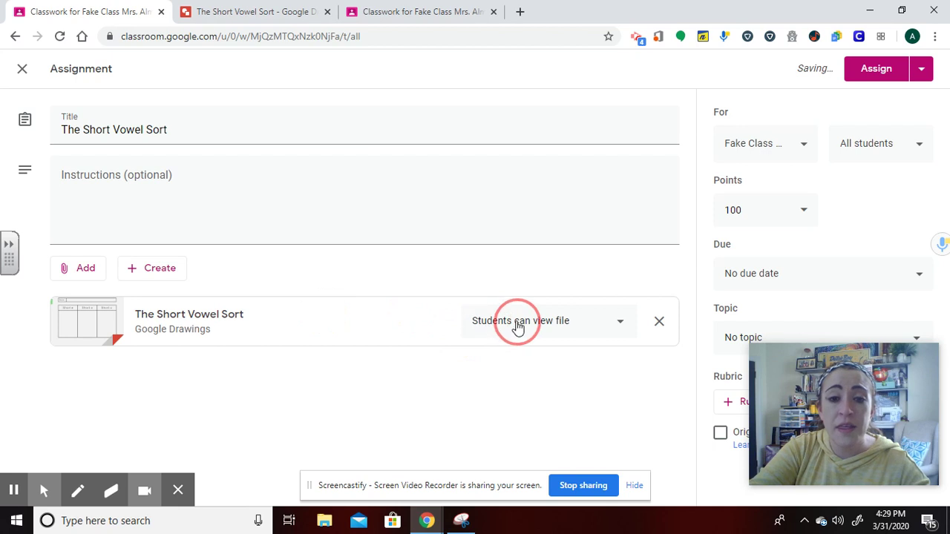
click(517, 327)
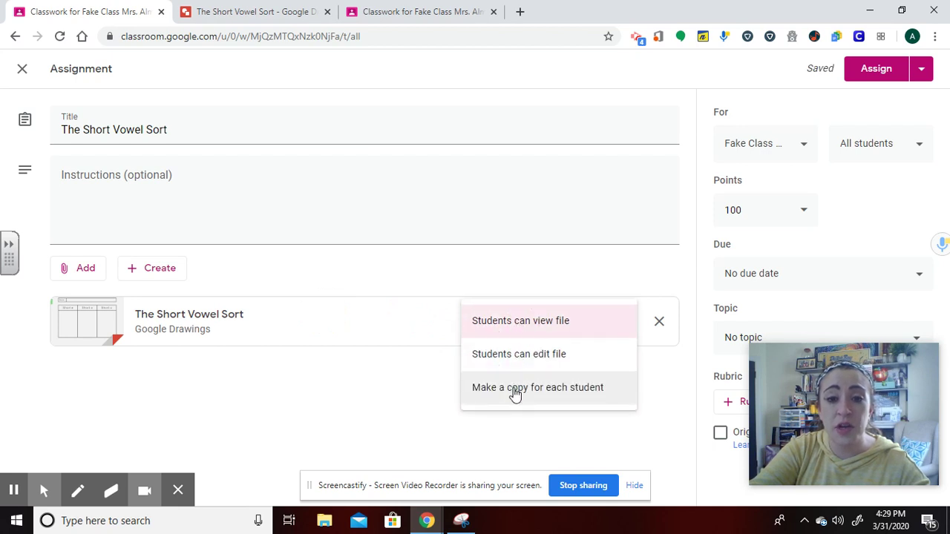
click(515, 392)
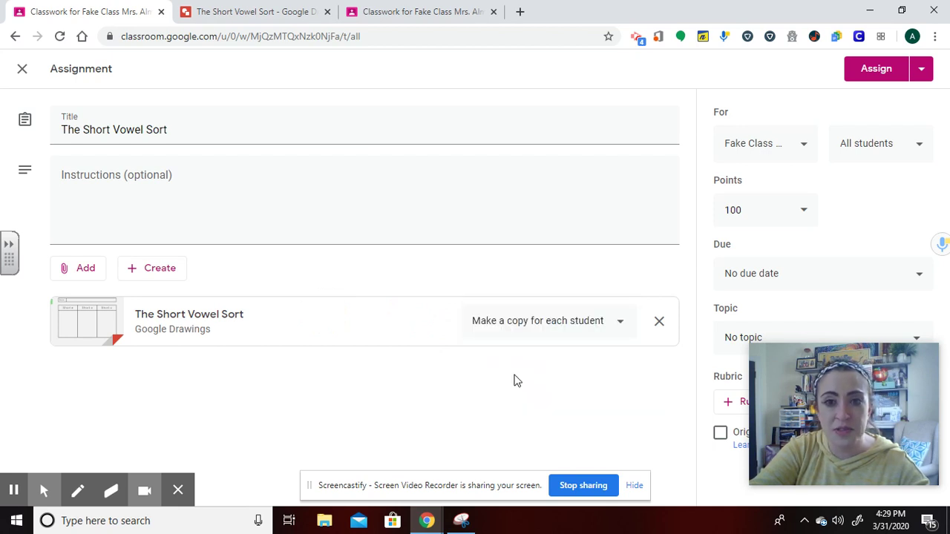
click(873, 77)
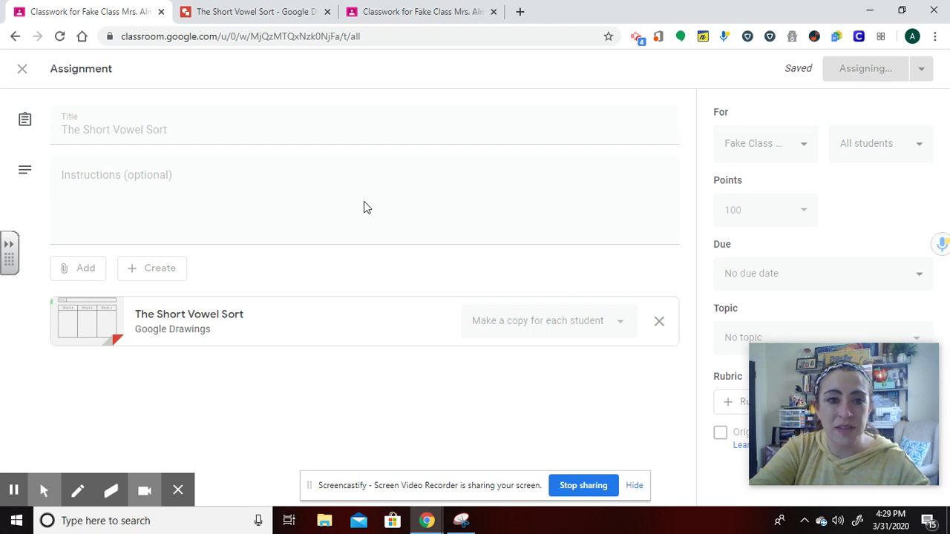
In the reloaded student view, expand The Short Vowel Sort and open the attached drawing copy.
click(409, 16)
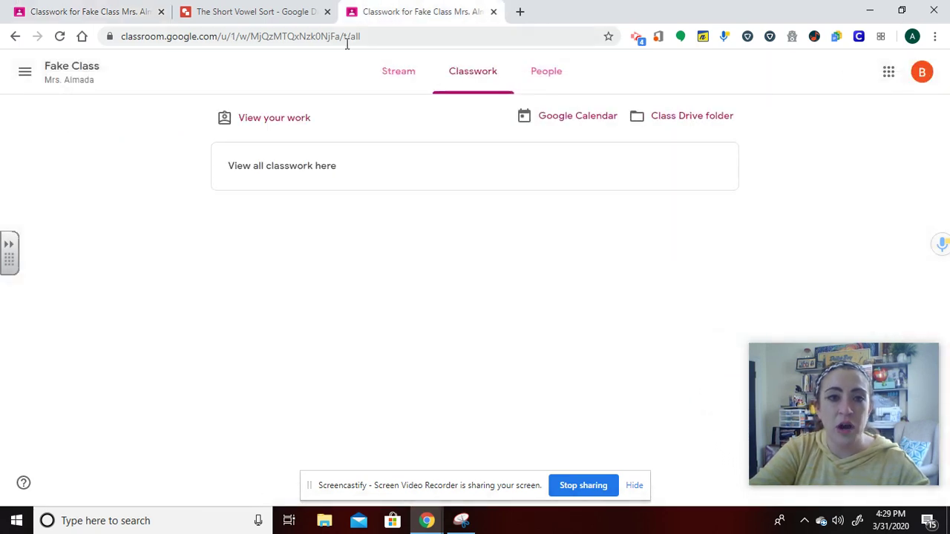
click(60, 36)
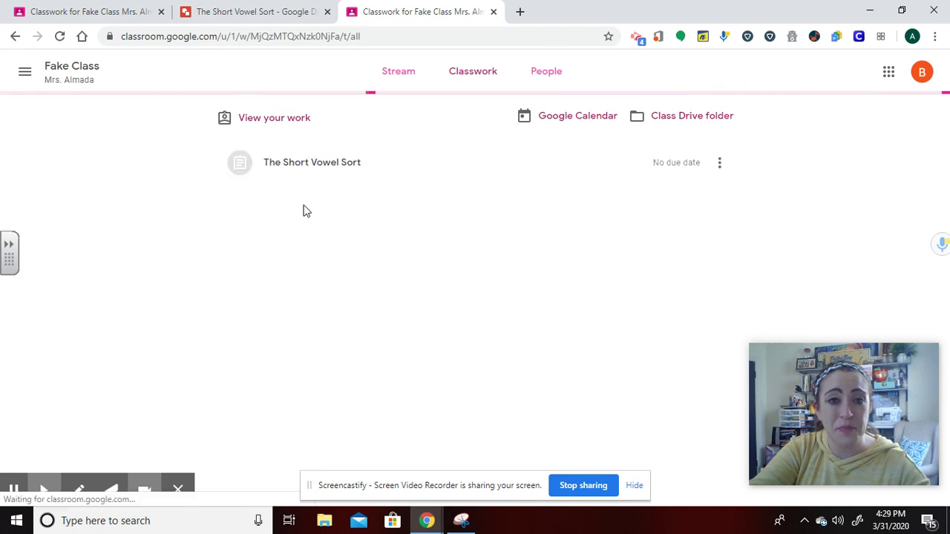
click(314, 171)
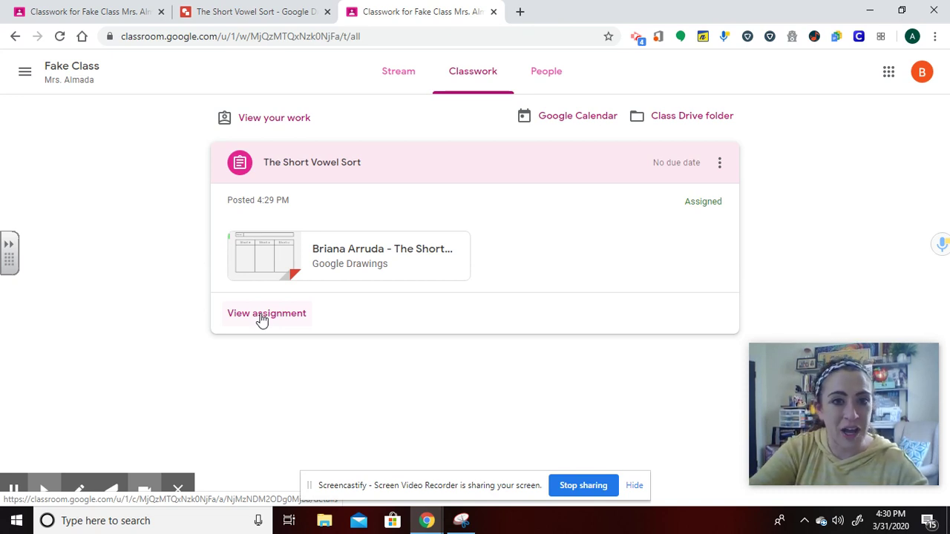
click(273, 268)
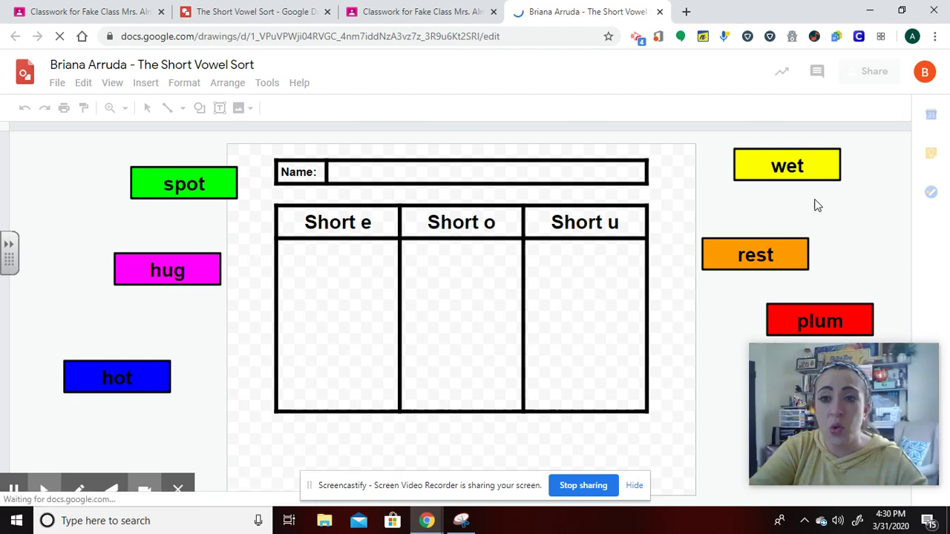
Enter the student's name, then drag spot and hot to Short o, hug and plum to Short u, wet to Short e.
click(398, 174)
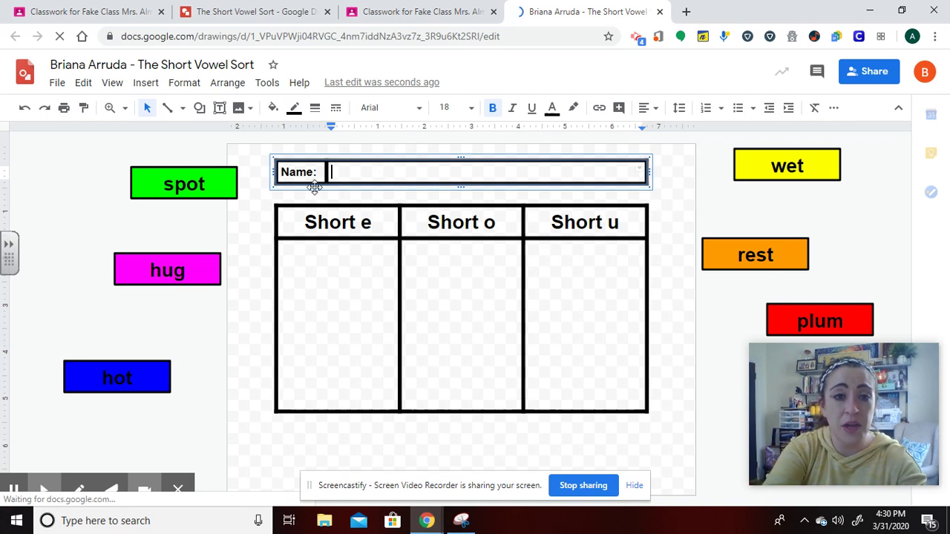
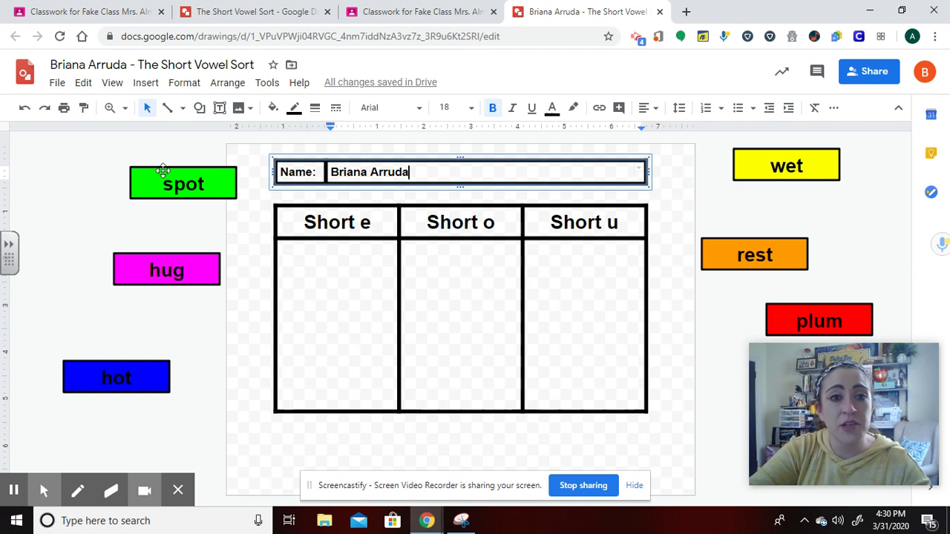
drag(215, 194, 442, 251)
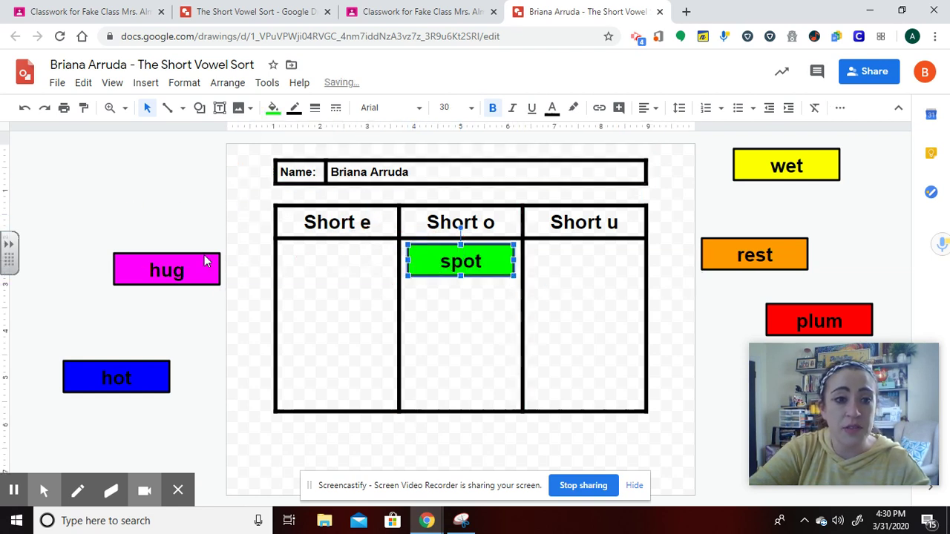
drag(192, 251, 608, 248)
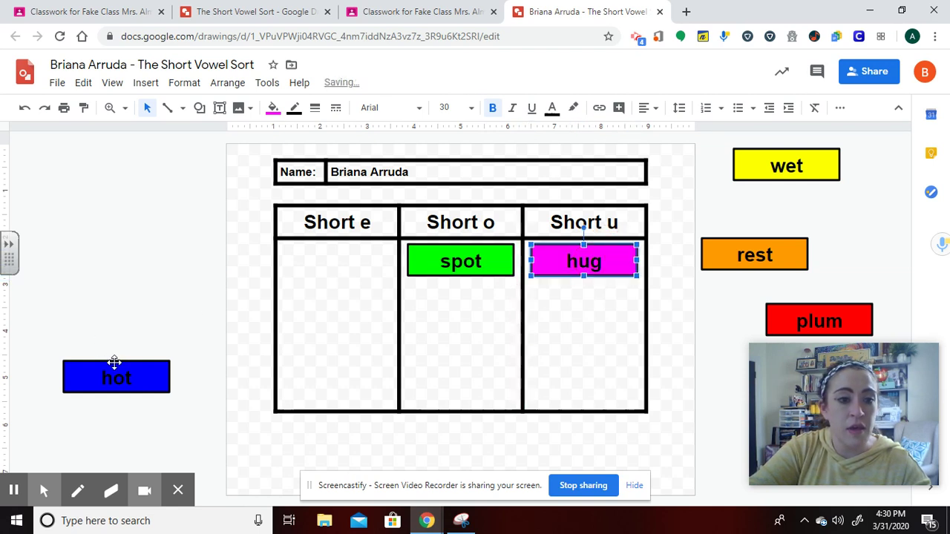
drag(112, 361, 457, 288)
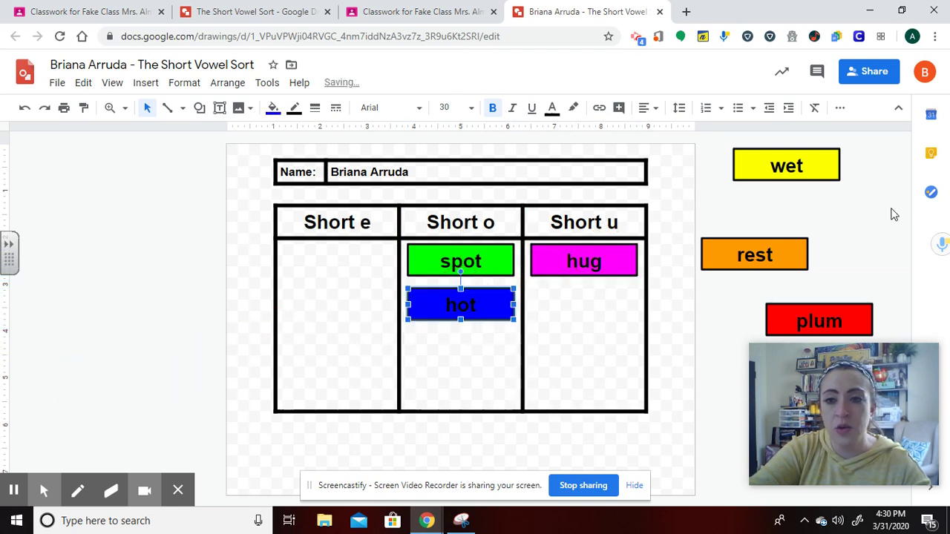
drag(803, 150, 354, 246)
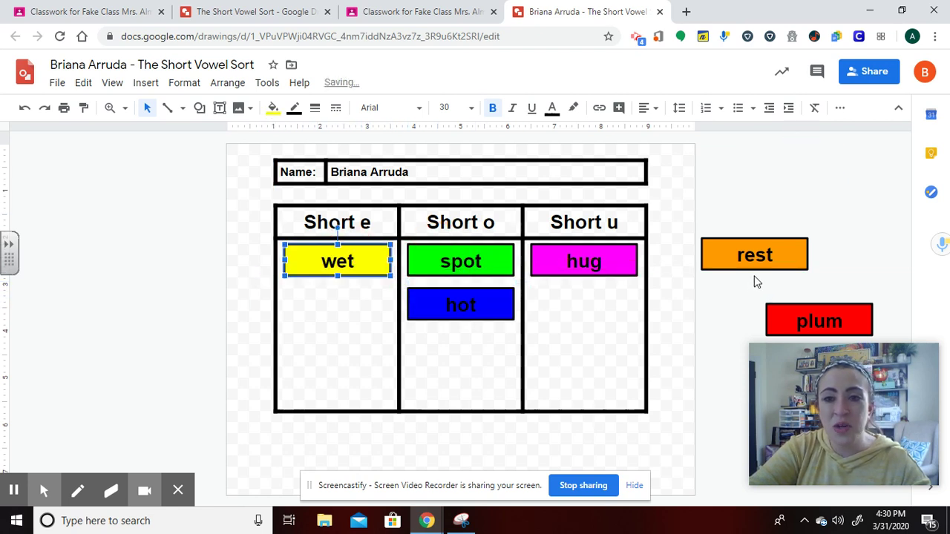
click(772, 294)
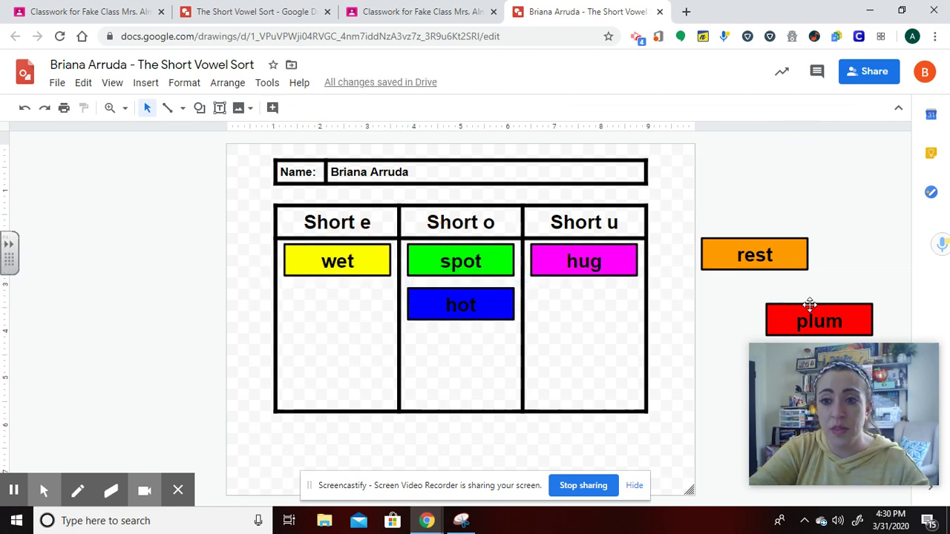
click(810, 304)
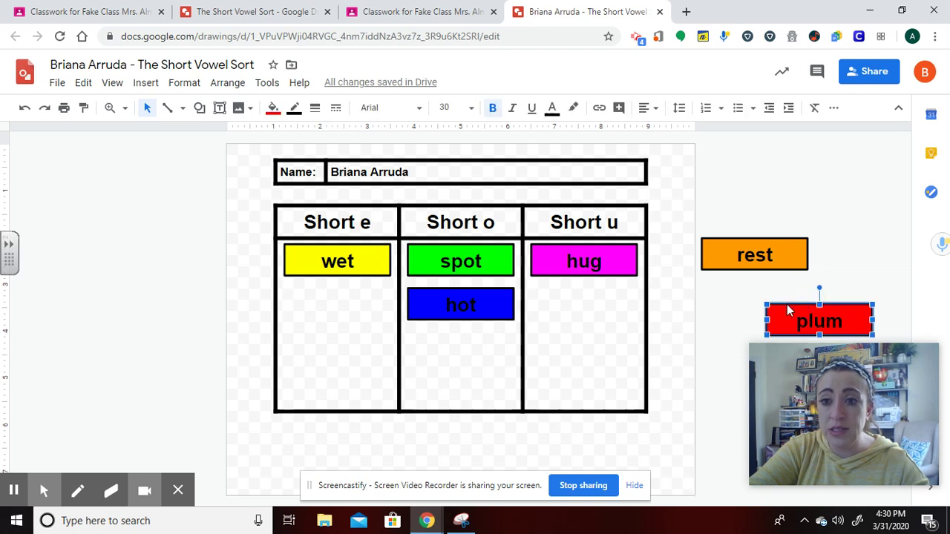
drag(791, 318, 558, 286)
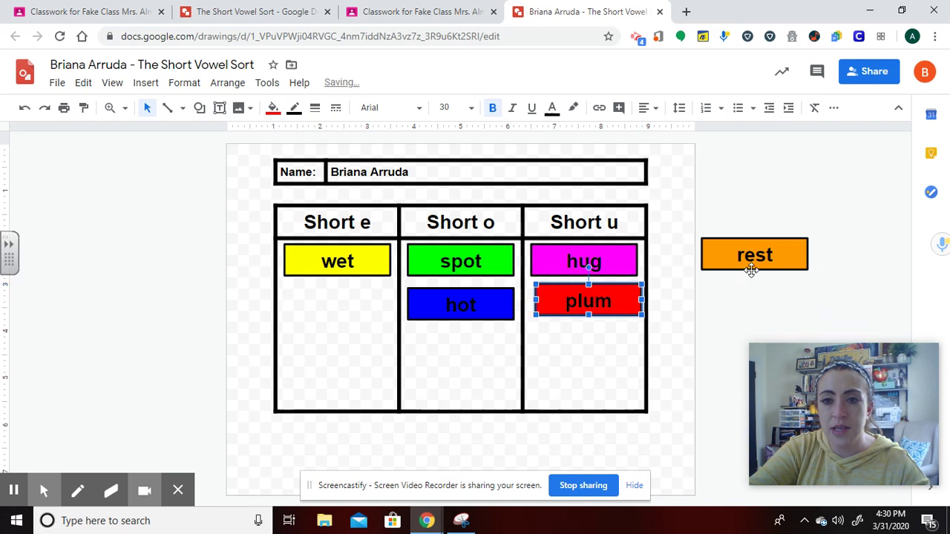
click(750, 270)
drag(753, 270, 770, 376)
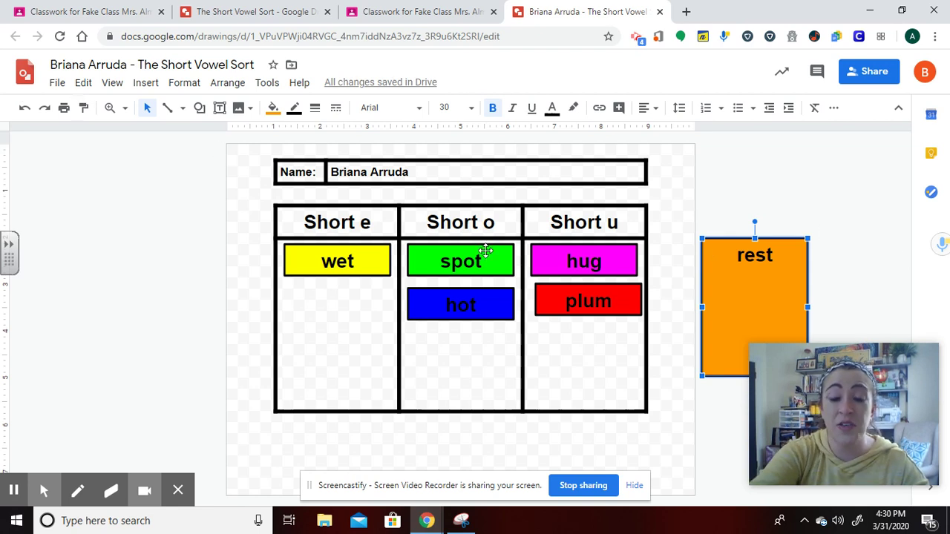
Undo the accidental deletion and stretch of rest, then place it under wet in Short e.
key(Delete)
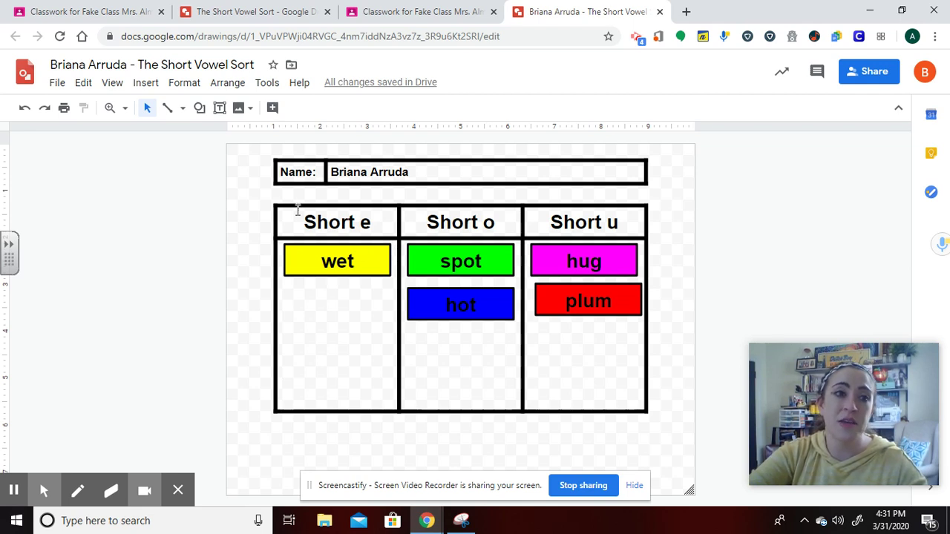
click(26, 110)
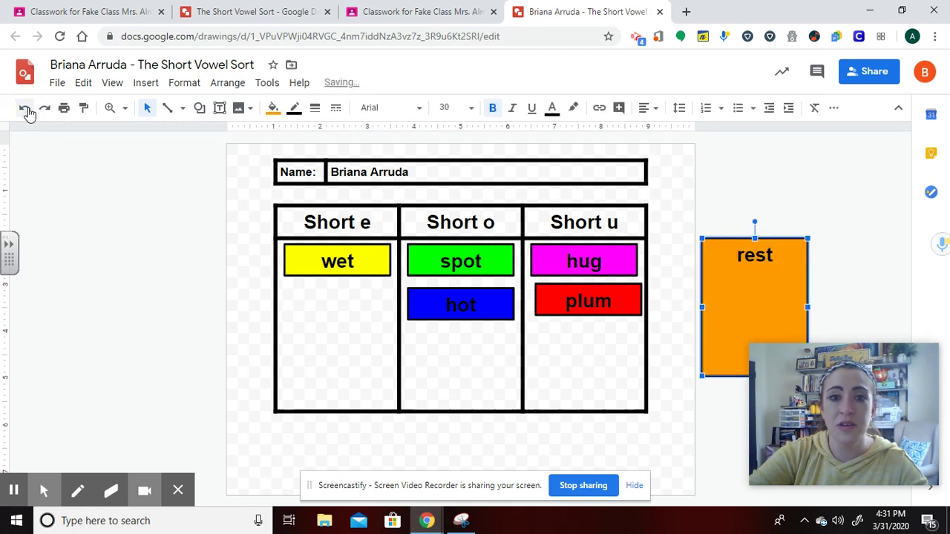
click(26, 110)
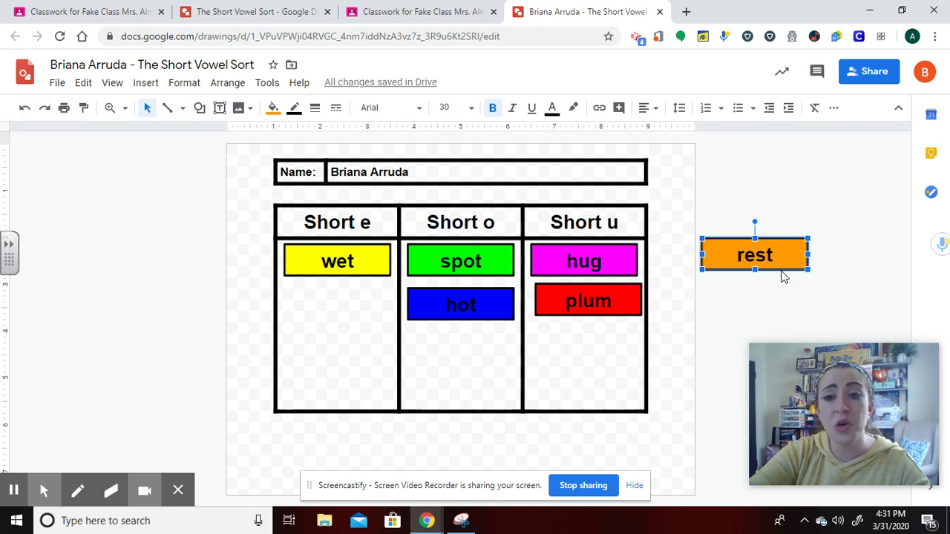
drag(741, 245, 317, 289)
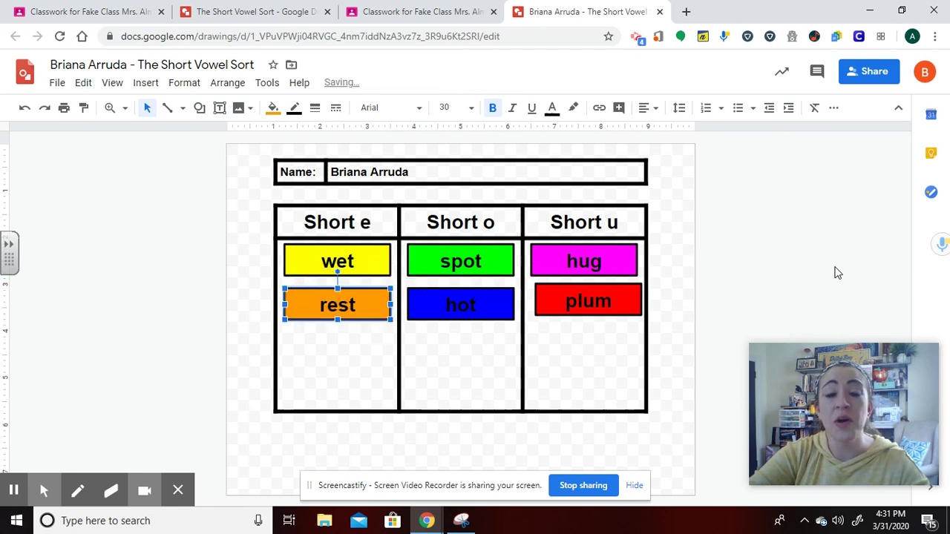
click(800, 278)
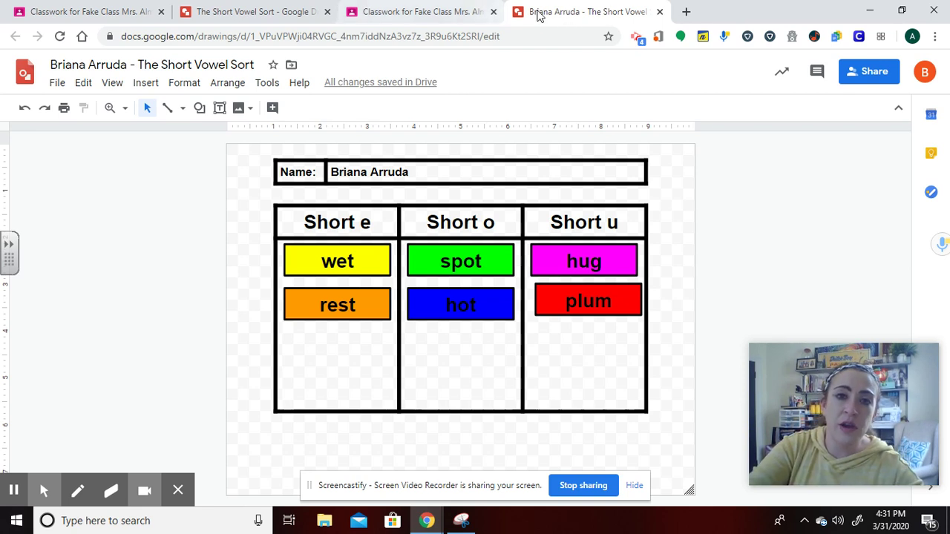
Open the student's assignment details, then the teacher's Student work page for The Short Vowel Sort.
click(441, 11)
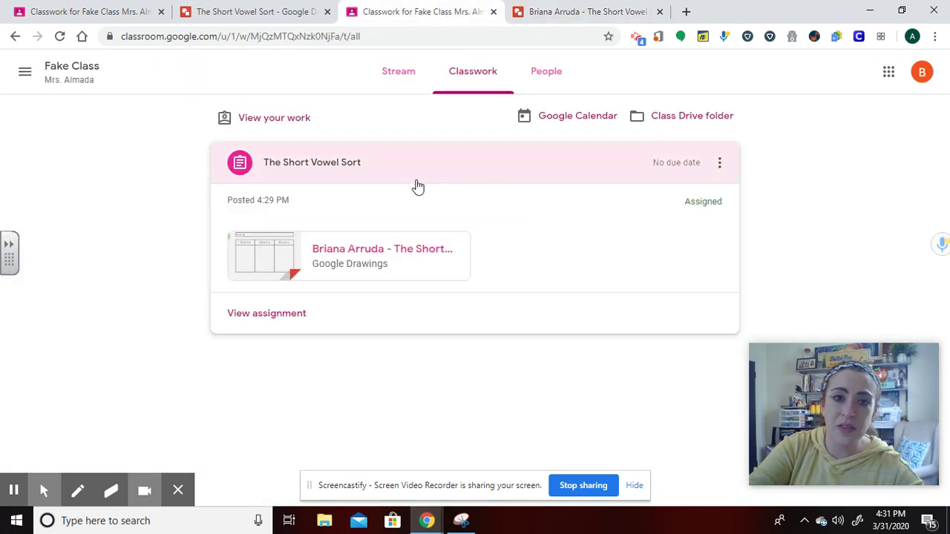
click(293, 316)
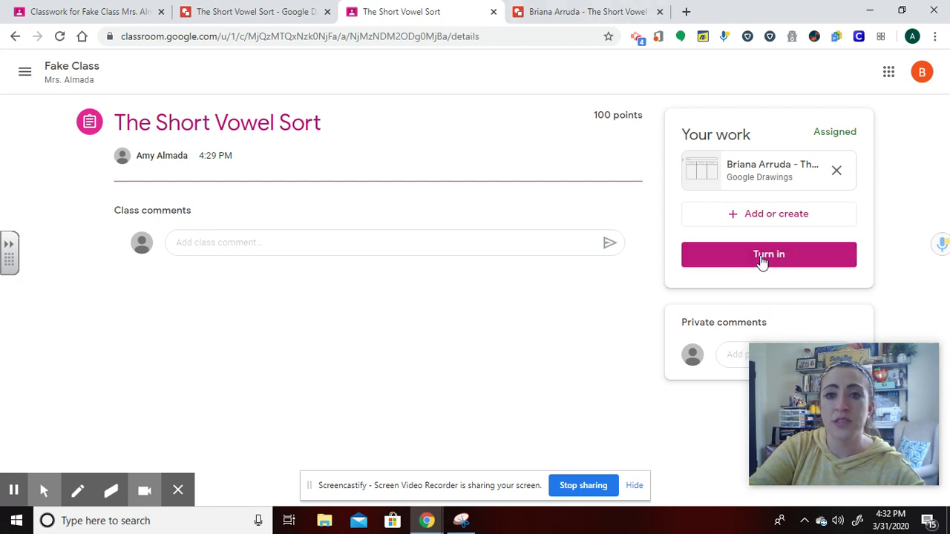
click(72, 11)
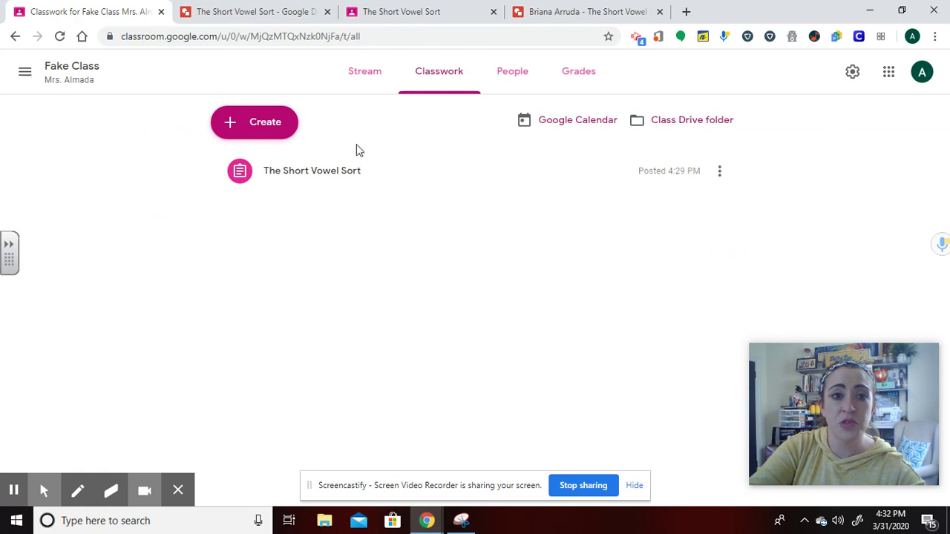
click(336, 174)
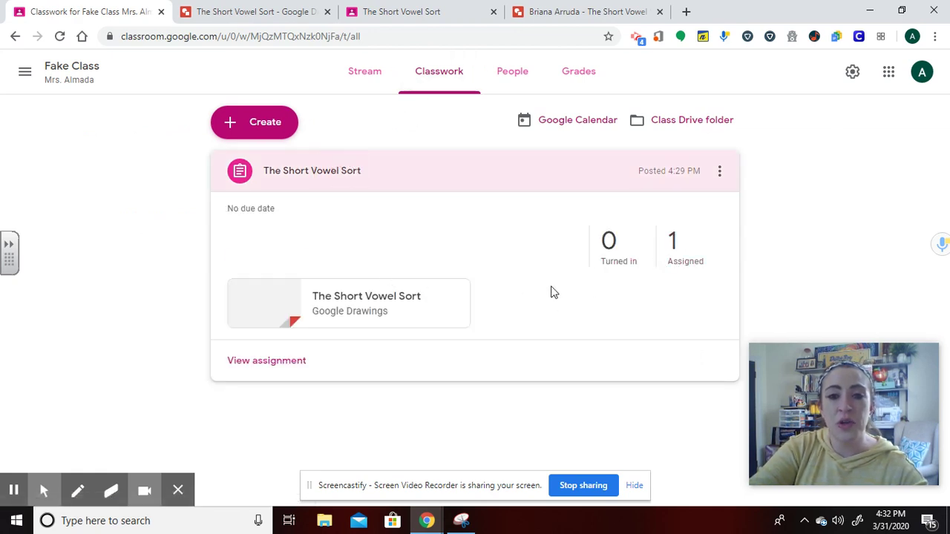
click(297, 362)
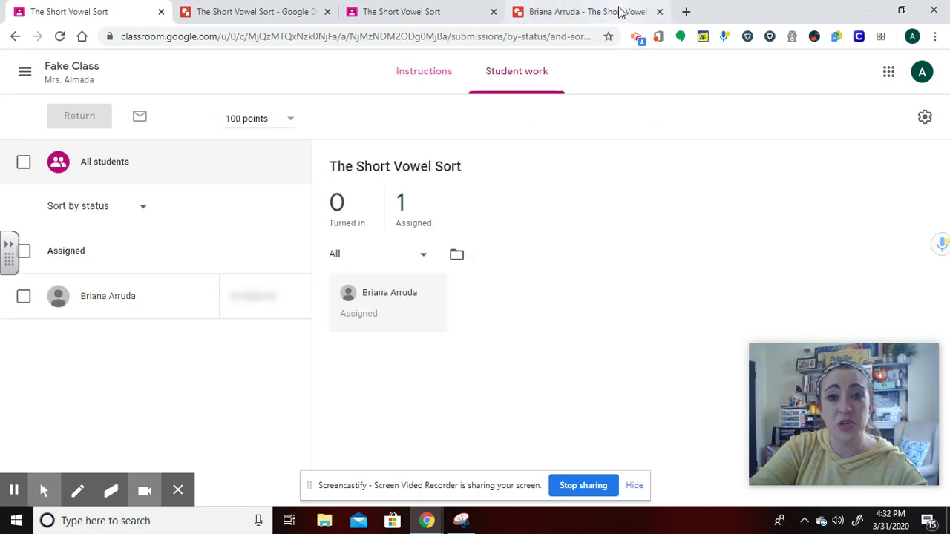
Check the assignment's Drive folder, then open the student's sorted Short Vowel Sort drawing for grading.
click(458, 256)
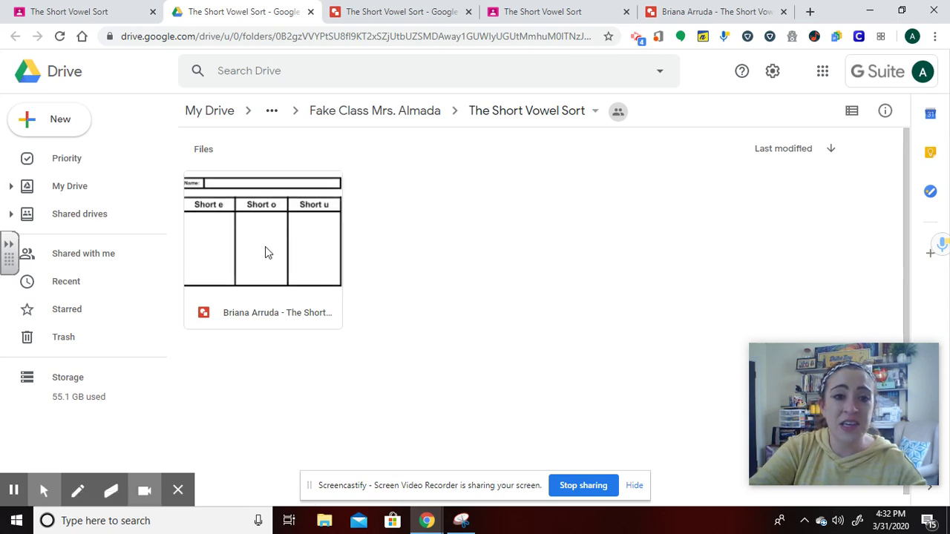
click(76, 14)
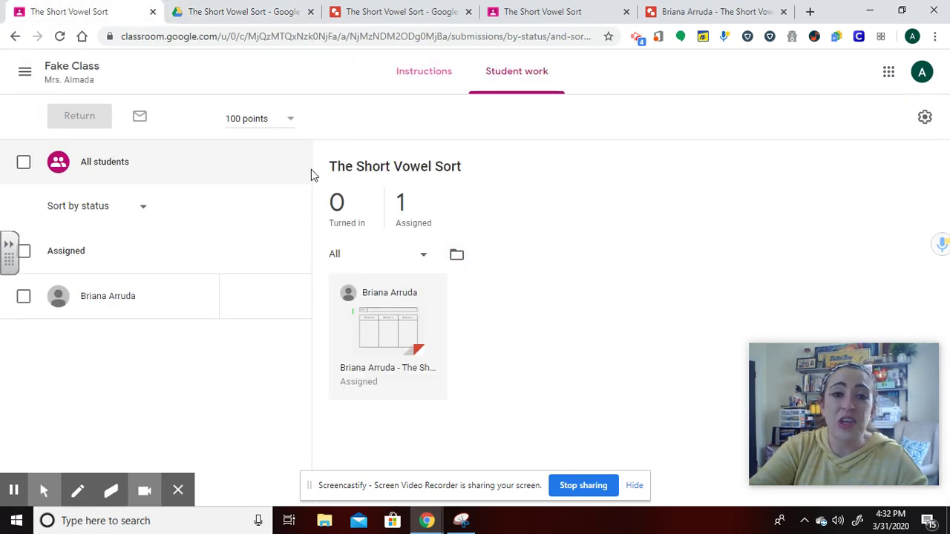
click(393, 314)
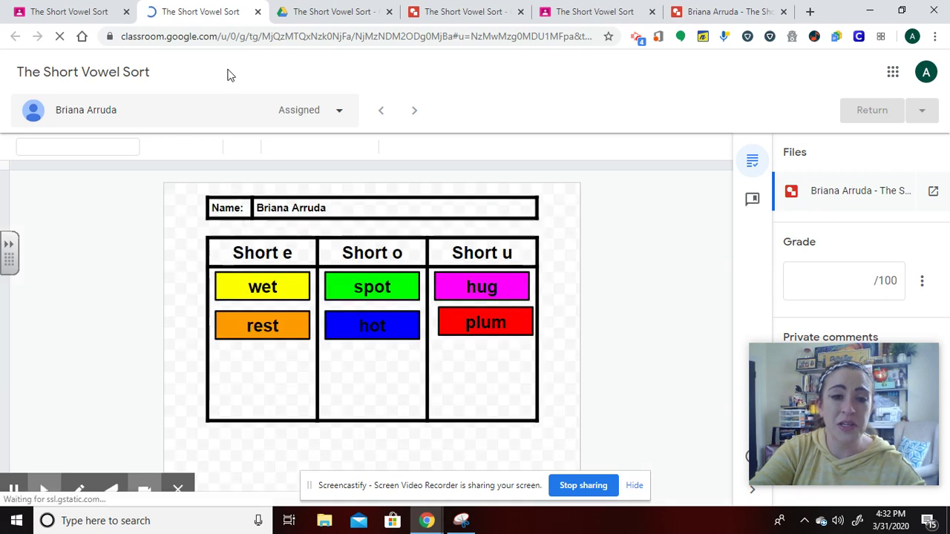
Close the grader, turn in the student's Short Vowel Sort, and close the Drive tab.
click(257, 13)
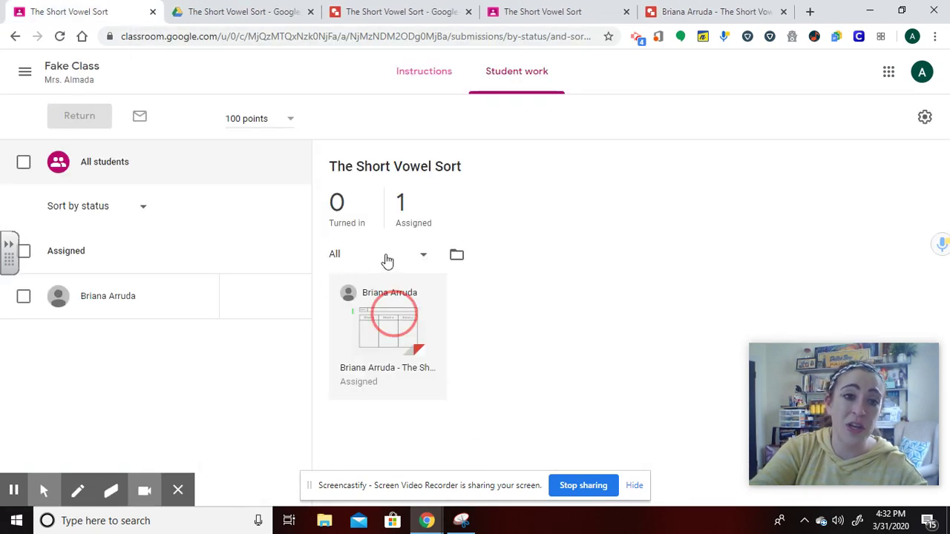
click(657, 13)
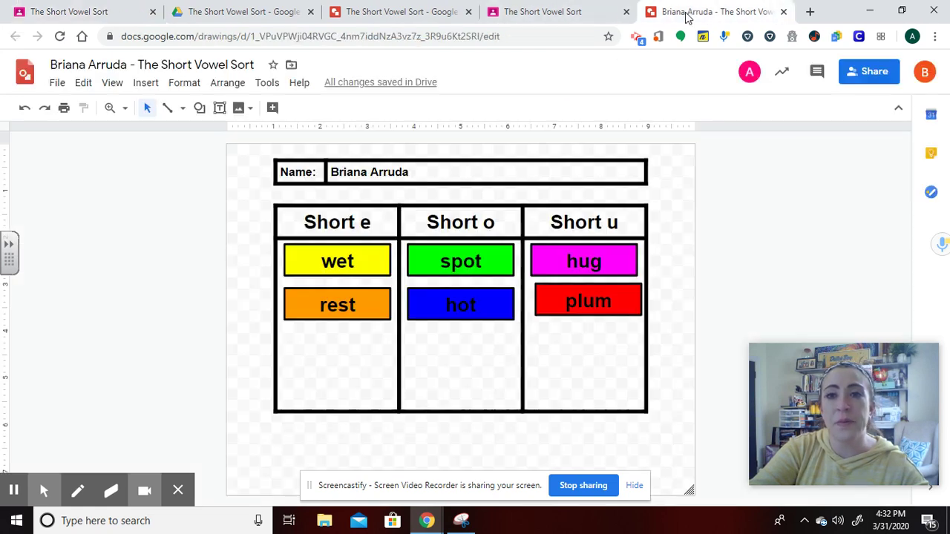
click(598, 15)
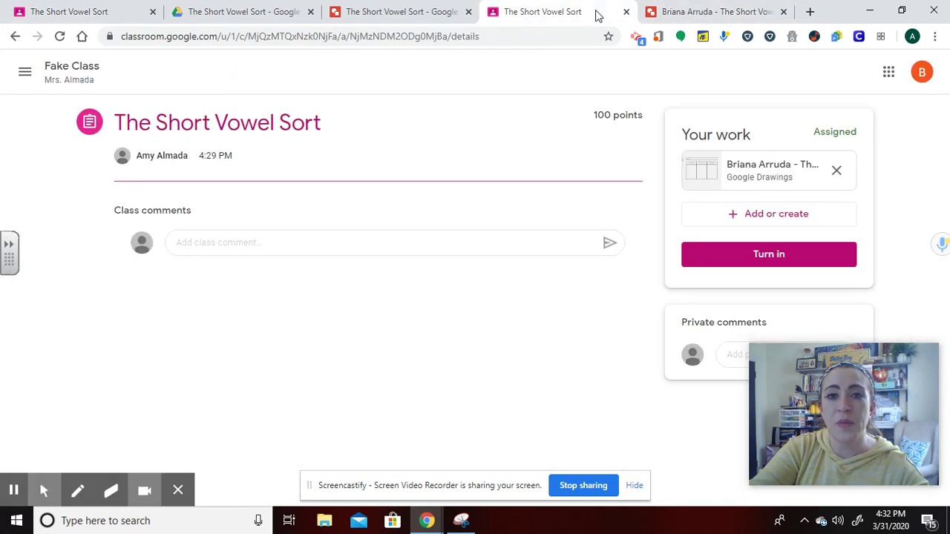
click(737, 261)
click(598, 330)
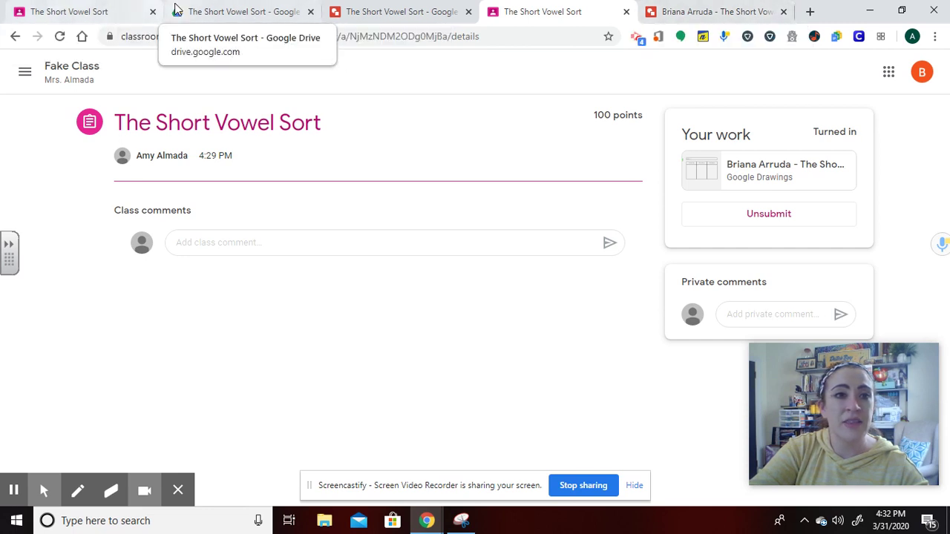
click(310, 12)
Reload Student work to show the drawing as turned in, then select its /100 grade field.
click(127, 15)
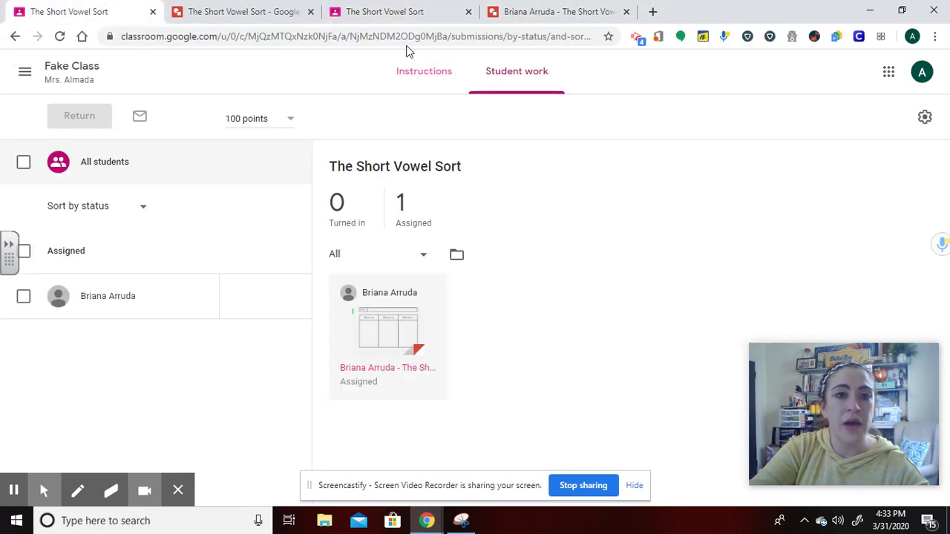
click(60, 37)
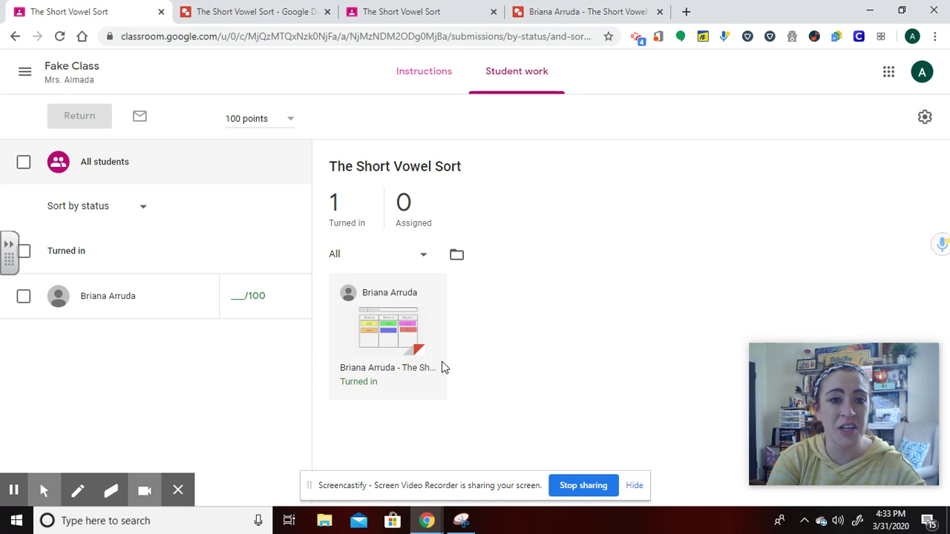
click(239, 298)
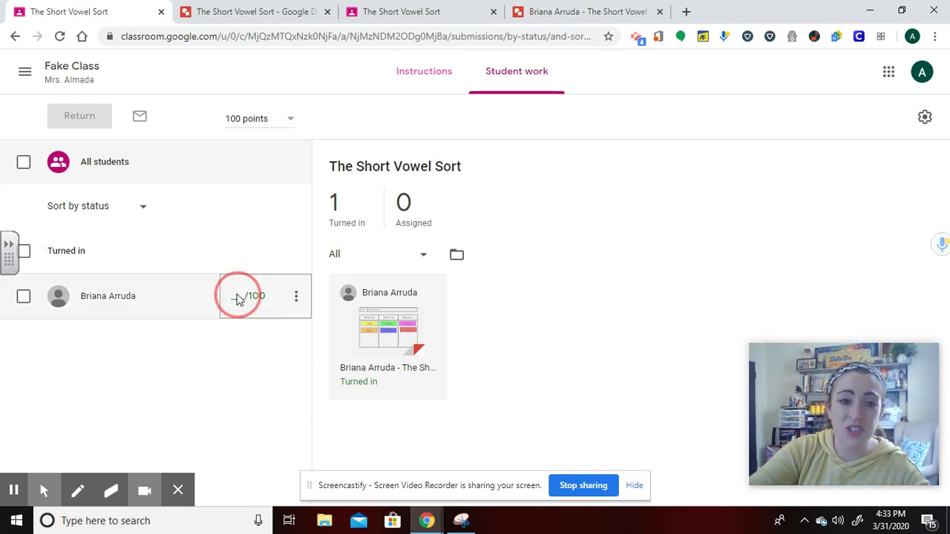